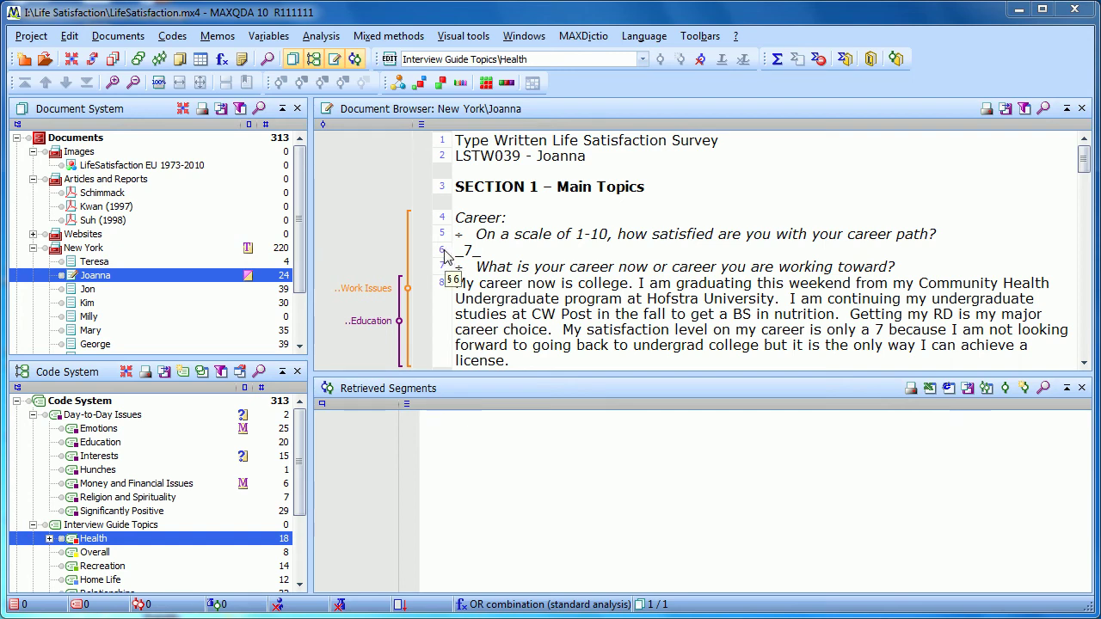
Step: Launch MAXMaps from the Visual tools menu to start an empty New map
{"action": "left_click", "coordinate": [478, 36]}
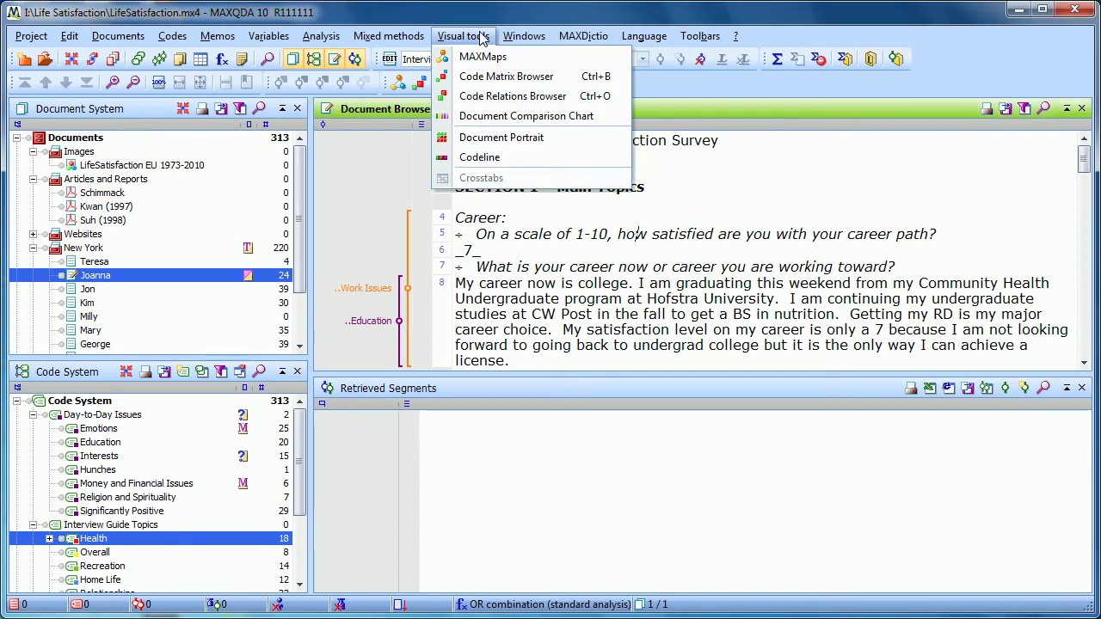
{"action": "mouse_move", "coordinate": [517, 39]}
{"action": "mouse_move", "coordinate": [464, 36]}
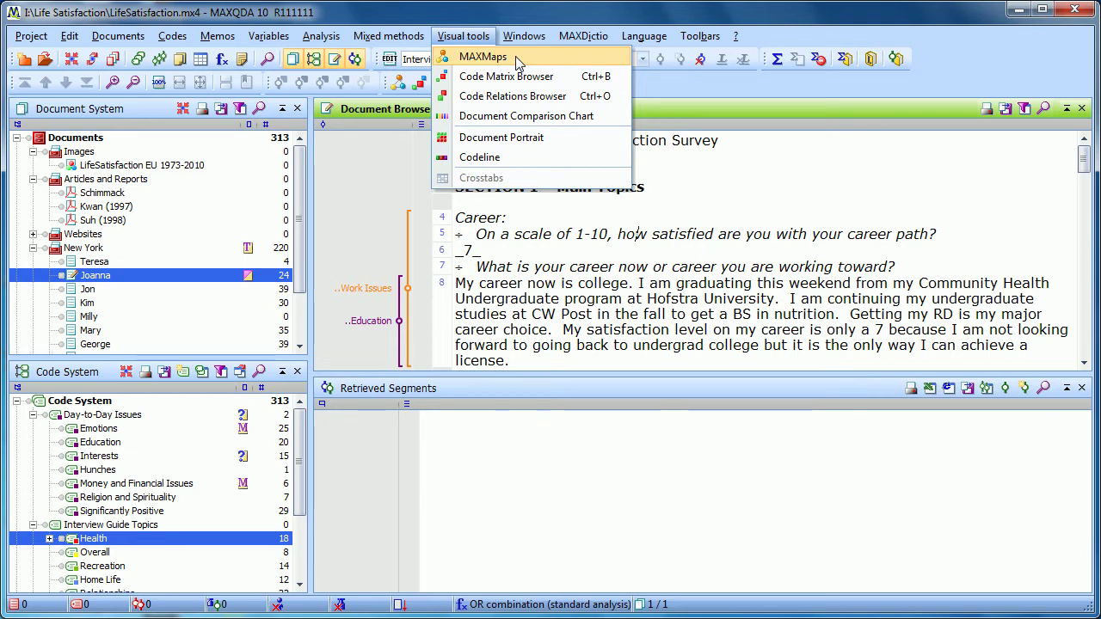
{"action": "left_click", "coordinate": [482, 57]}
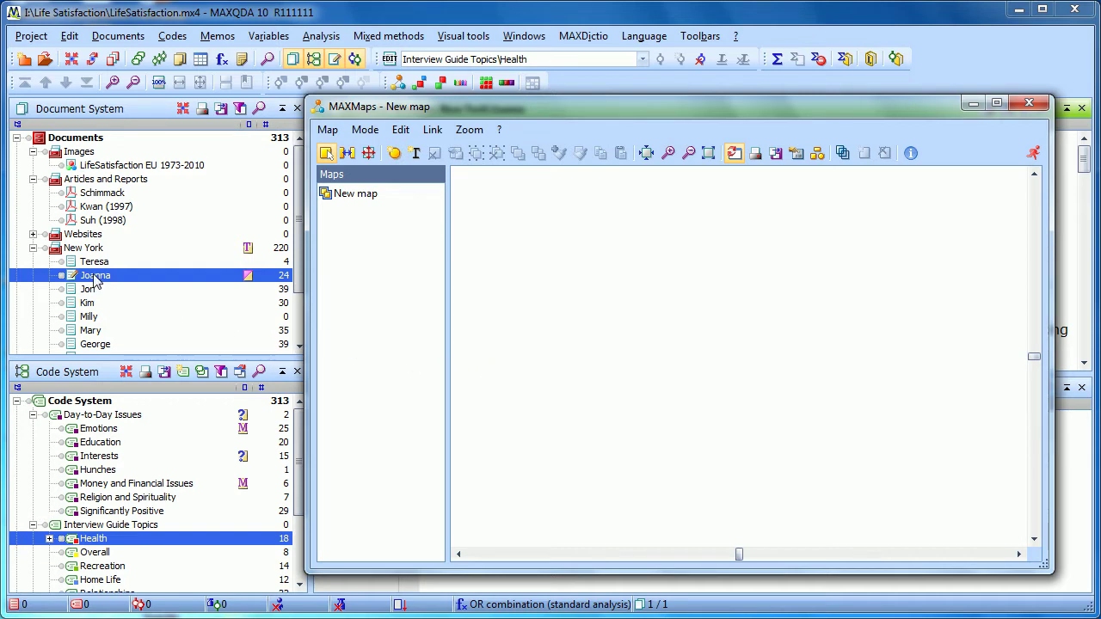
Step: Drag the New York interview document and the Interview Guide Topics, Health and Overall codes onto the map
{"action": "left_click_drag", "start_coordinate": [111, 275], "coordinate": [580, 272]}
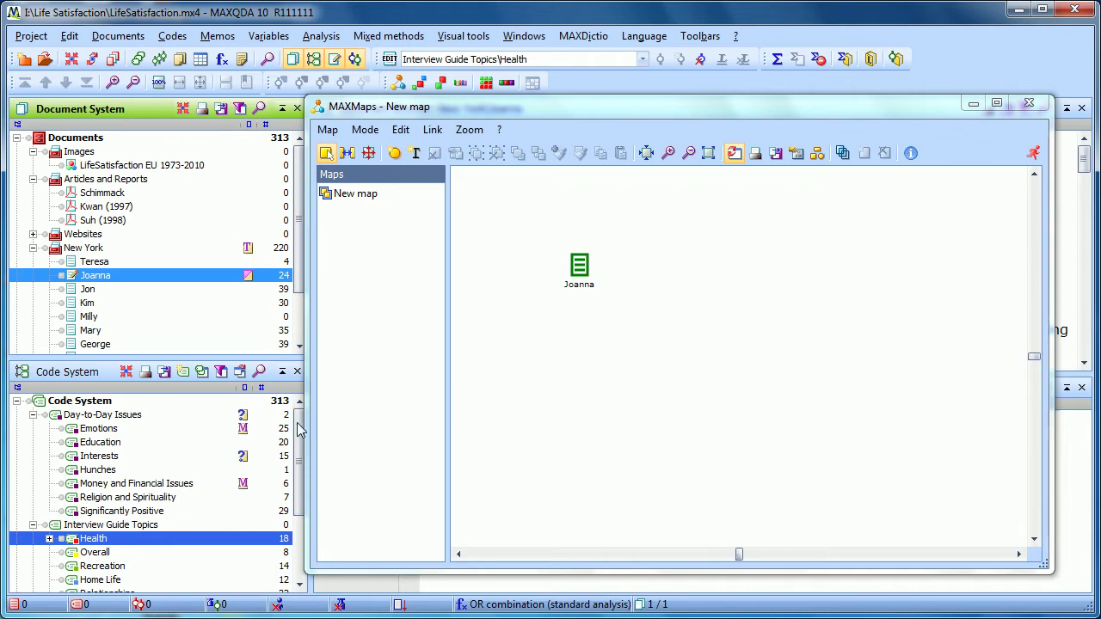
{"action": "left_click_drag", "start_coordinate": [297, 430], "coordinate": [299, 467]}
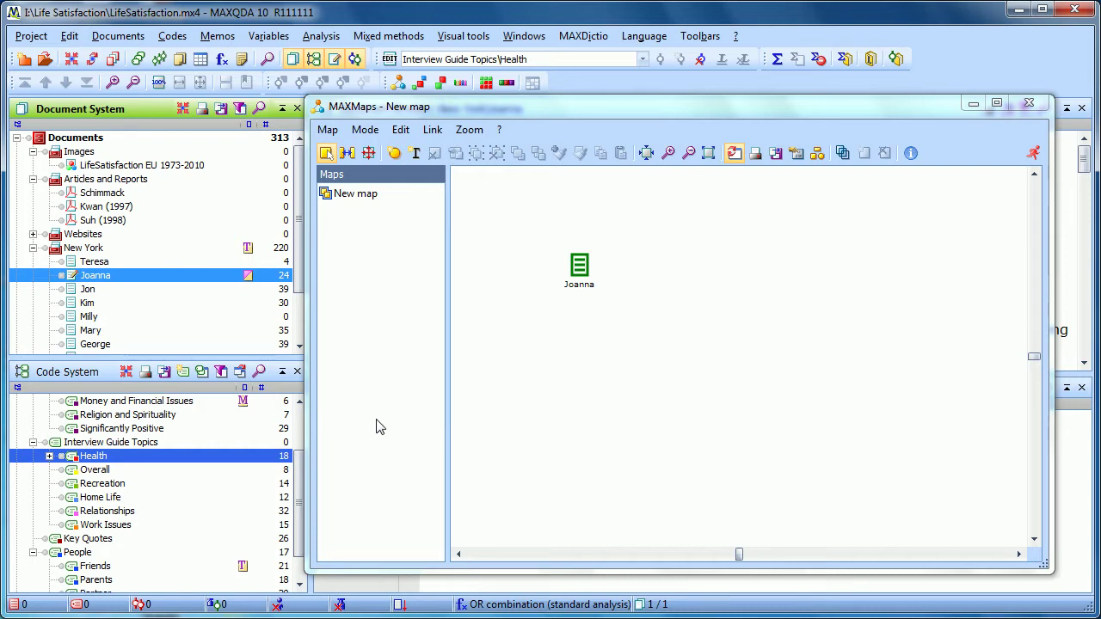
{"action": "left_click", "coordinate": [136, 441]}
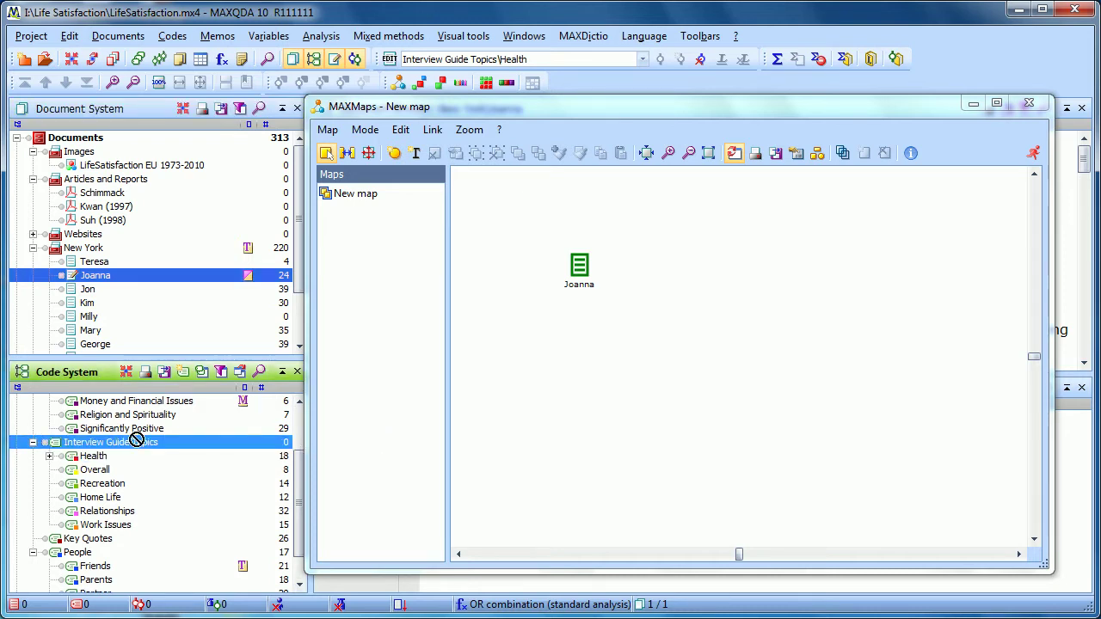
{"action": "left_click_drag", "start_coordinate": [136, 441], "coordinate": [839, 230]}
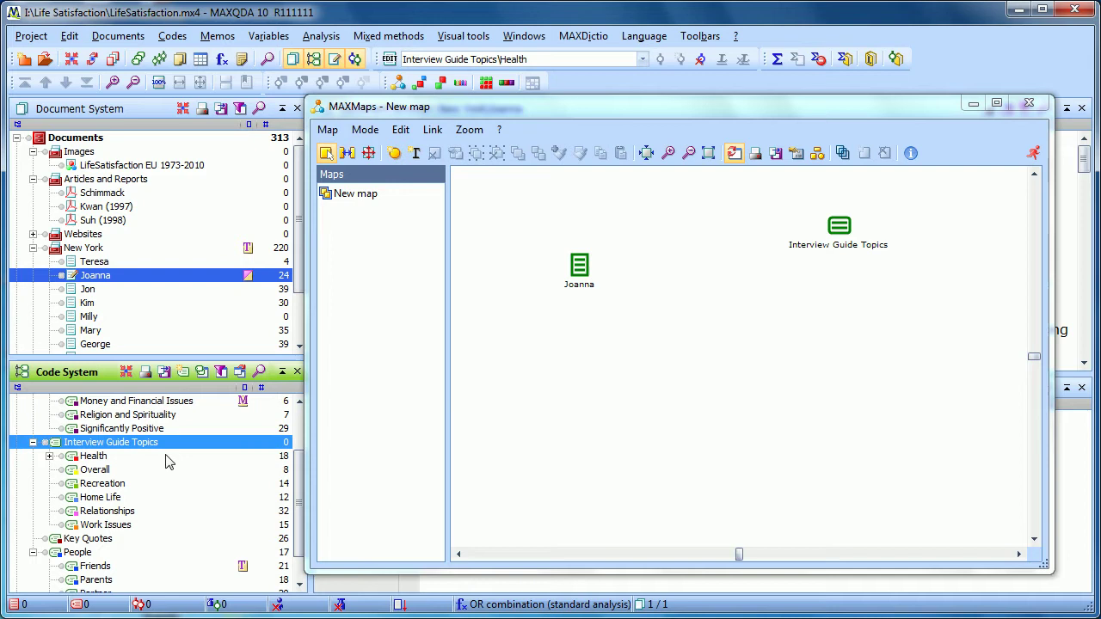
{"action": "mouse_move", "coordinate": [94, 456]}
{"action": "left_mouse_down"}
{"action": "mouse_move", "coordinate": [510, 363]}
{"action": "mouse_move", "coordinate": [701, 279]}
{"action": "mouse_move", "coordinate": [693, 259]}
{"action": "left_mouse_up"}
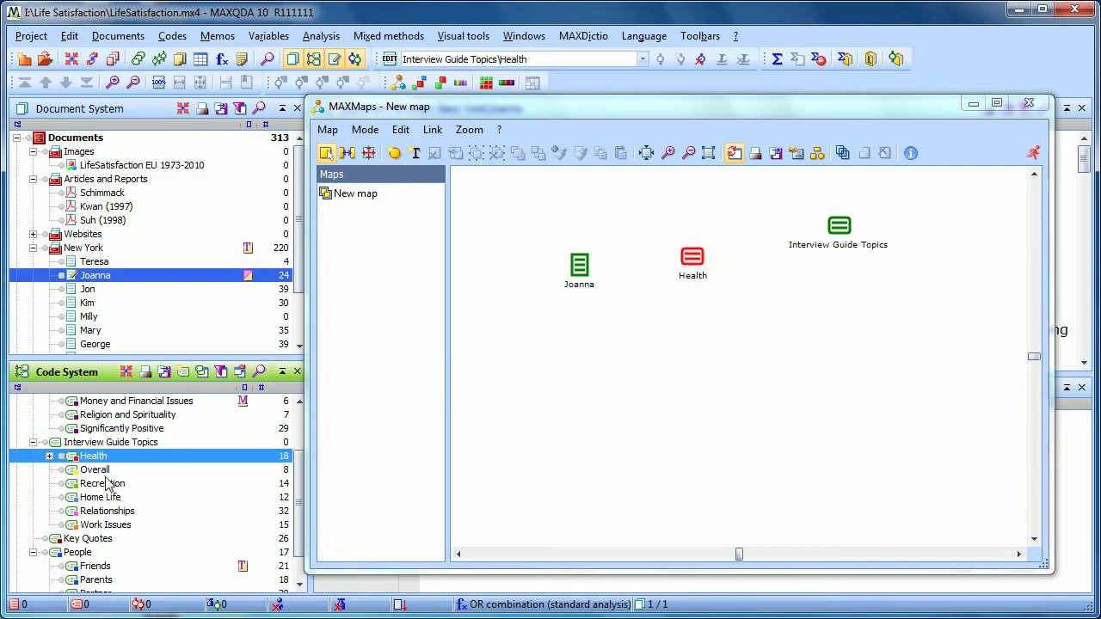
{"action": "mouse_move", "coordinate": [107, 475]}
{"action": "left_mouse_down"}
{"action": "mouse_move", "coordinate": [401, 442]}
{"action": "mouse_move", "coordinate": [713, 349]}
{"action": "mouse_move", "coordinate": [730, 294]}
{"action": "left_mouse_up"}
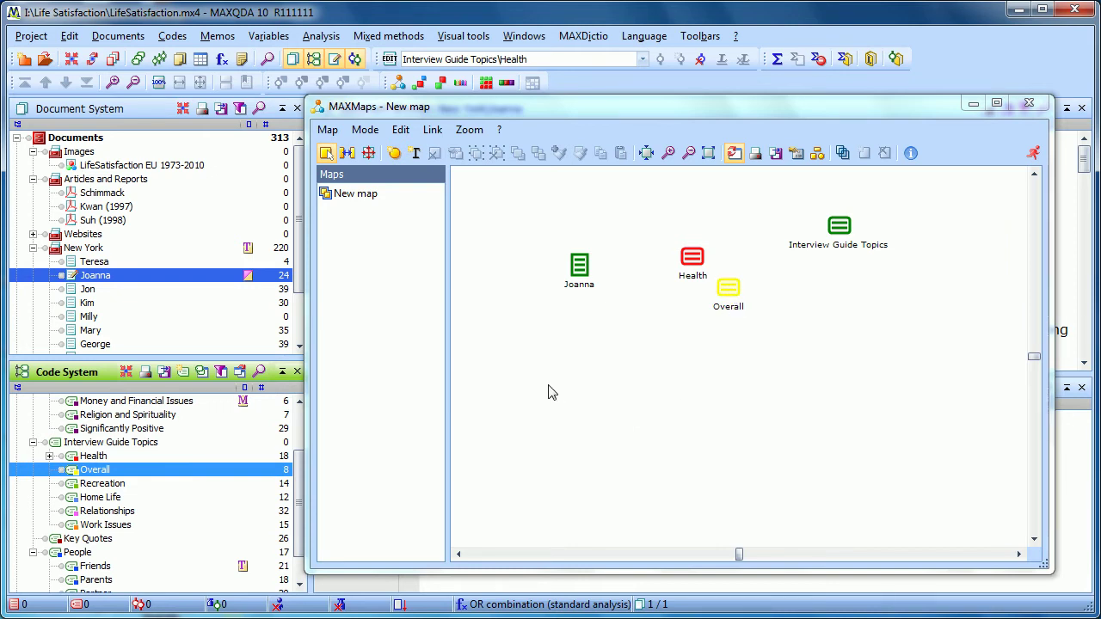
Step: Add the Recreation, Home Life, Relationships and Work Issues codes and line them up right of Overall
{"action": "left_click", "coordinate": [101, 485]}
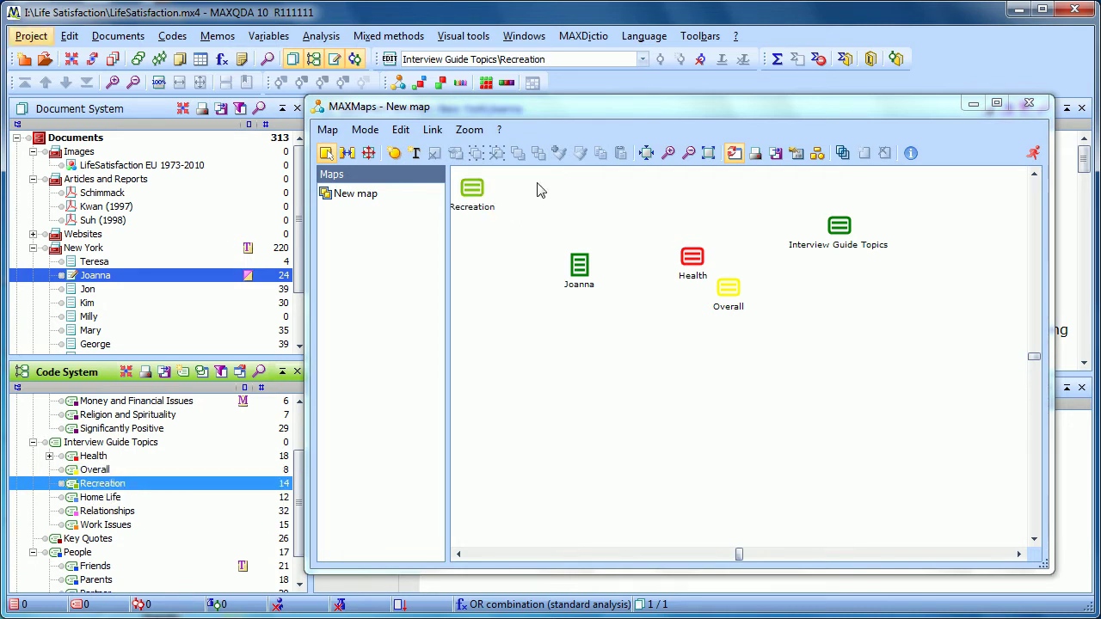
{"action": "left_click_drag", "start_coordinate": [469, 193], "coordinate": [775, 322]}
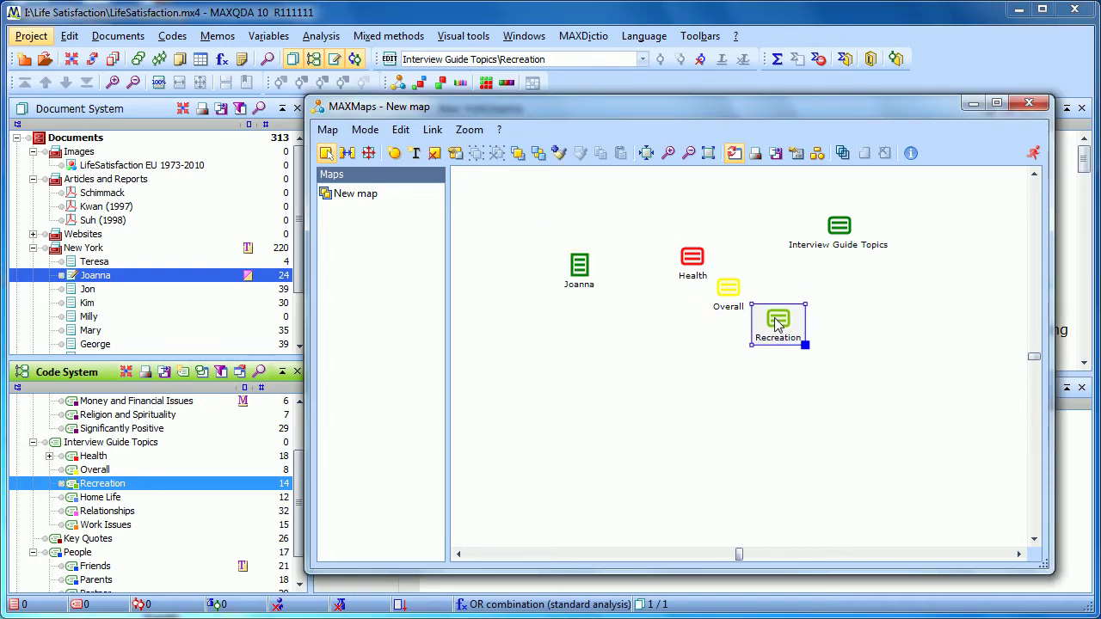
{"action": "left_click", "coordinate": [90, 499]}
{"action": "left_click", "coordinate": [95, 511]}
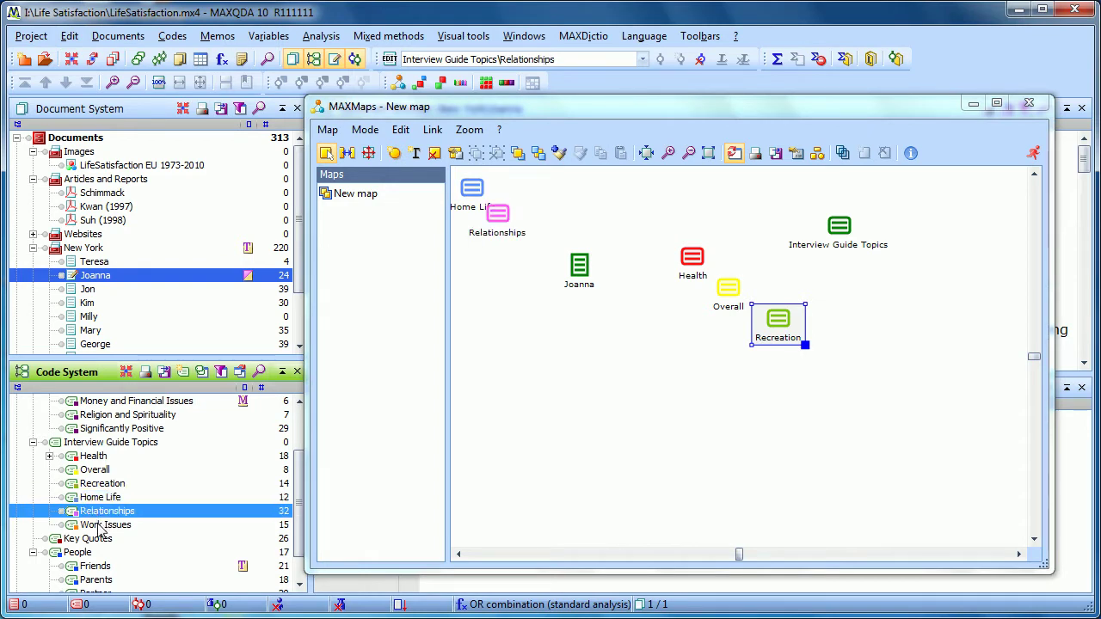
{"action": "left_click", "coordinate": [100, 526]}
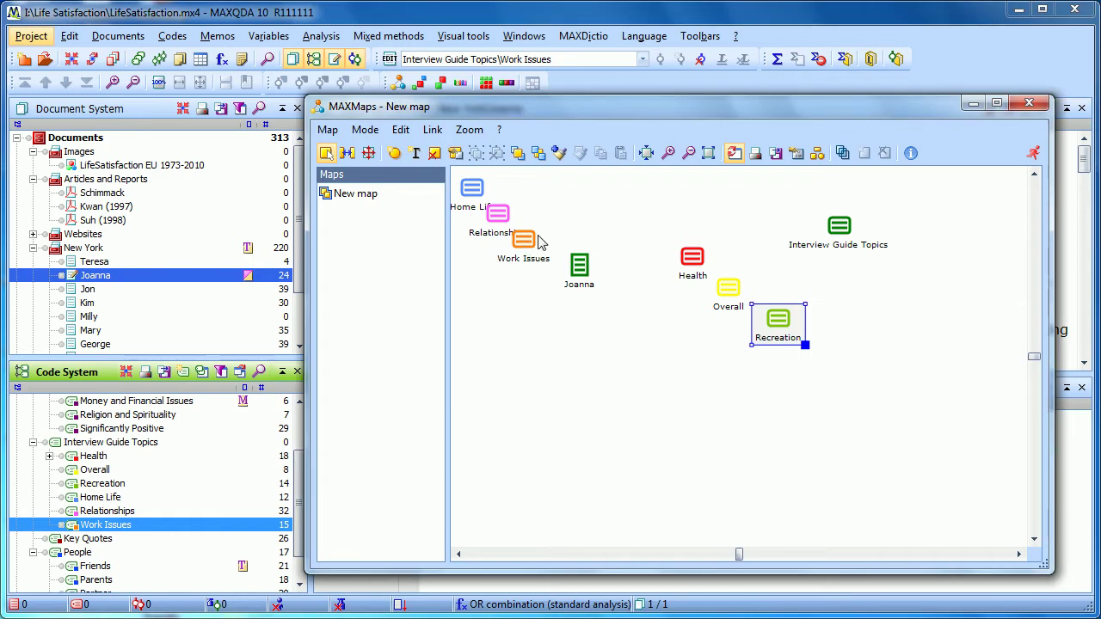
{"action": "left_click_drag", "start_coordinate": [523, 248], "coordinate": [849, 345]}
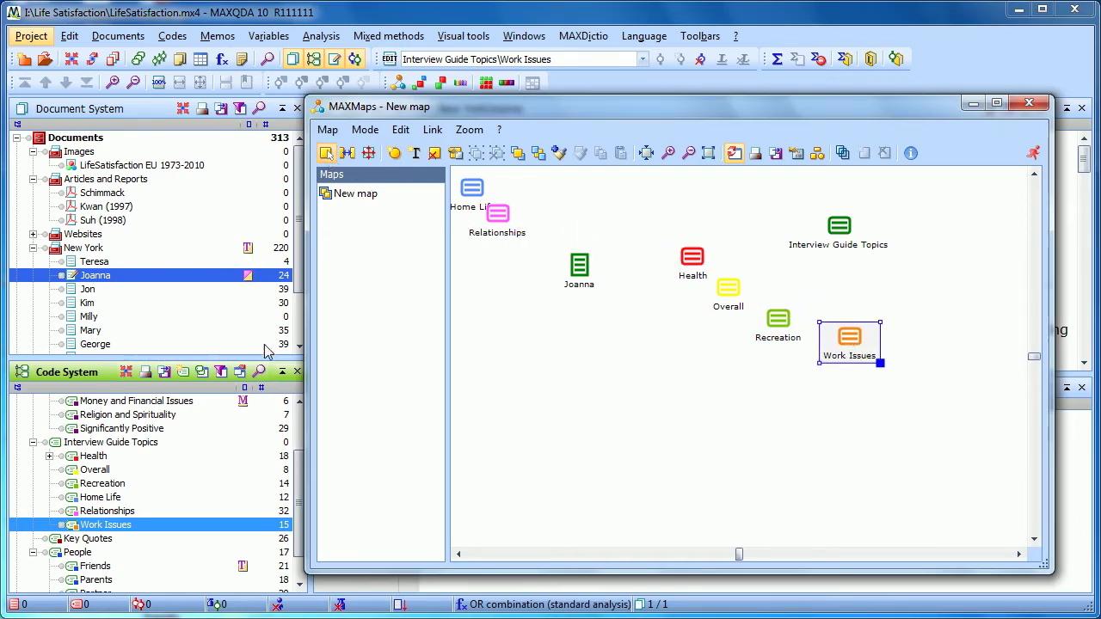
{"action": "left_click_drag", "start_coordinate": [521, 215], "coordinate": [916, 327]}
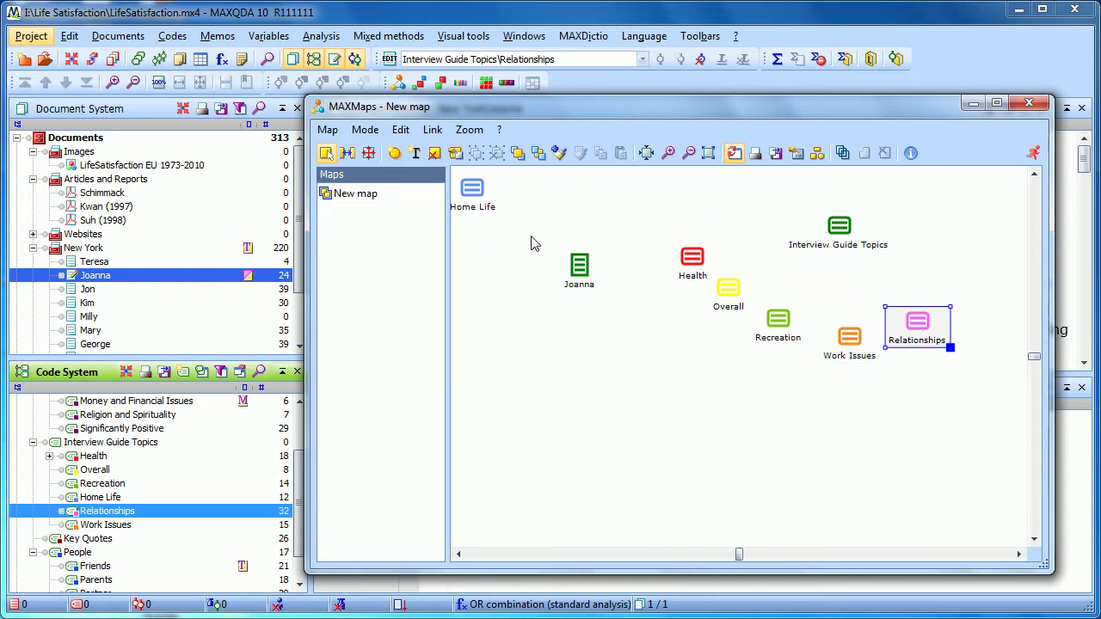
{"action": "left_click_drag", "start_coordinate": [476, 191], "coordinate": [1015, 315]}
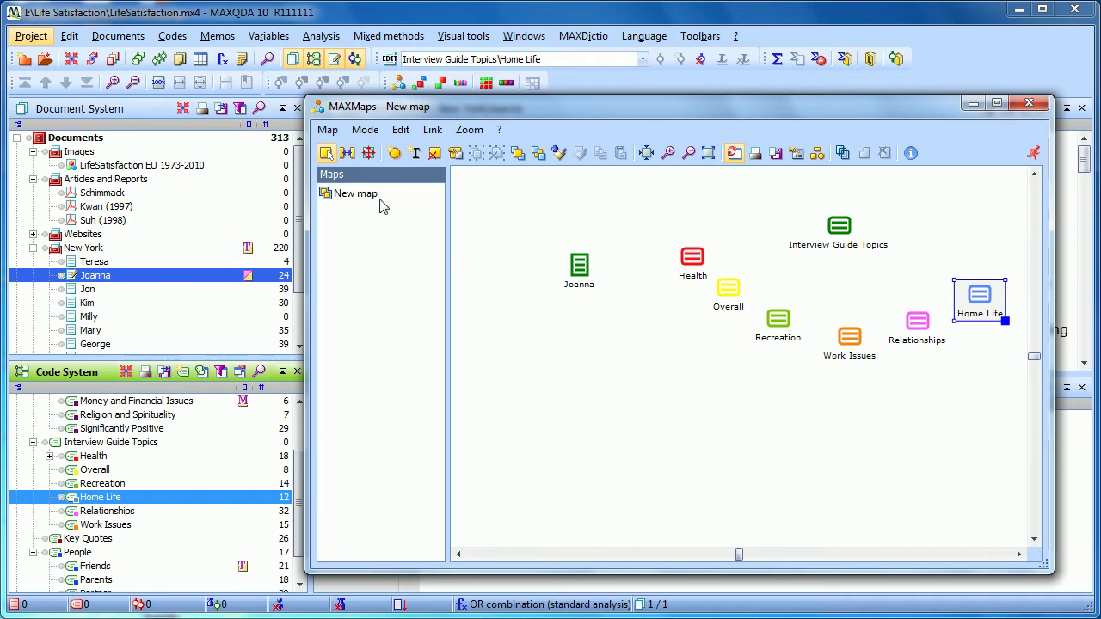
Step: With plain line links, connect Health, Overall, Recreation, Work Issues, Relationships and Home Life to Interview Guide Topics
{"action": "left_click", "coordinate": [346, 153]}
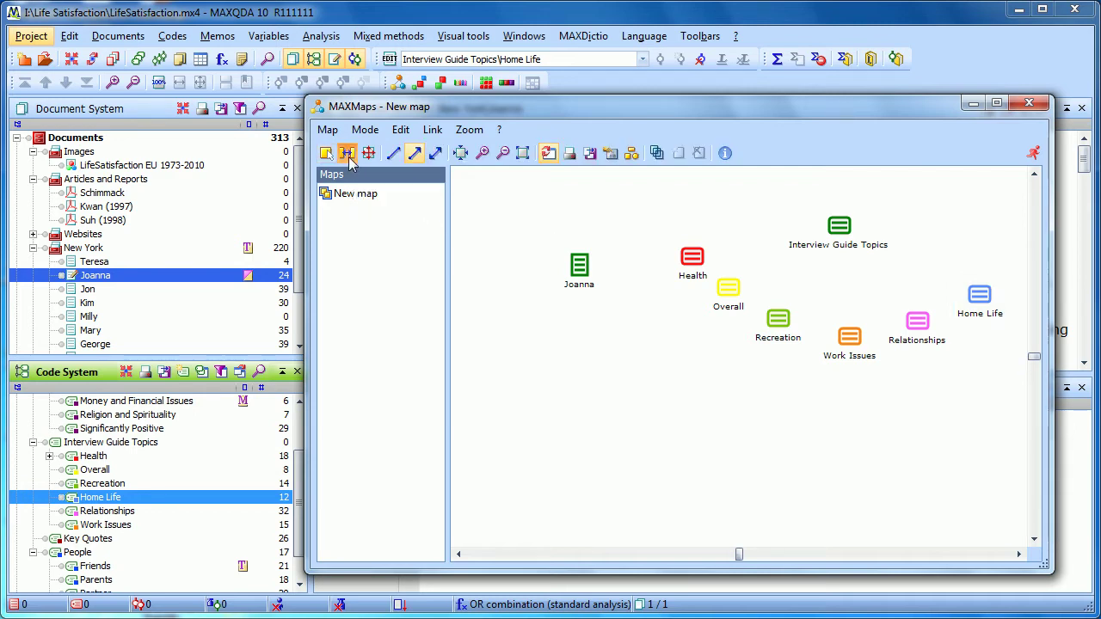
{"action": "left_click", "coordinate": [394, 160]}
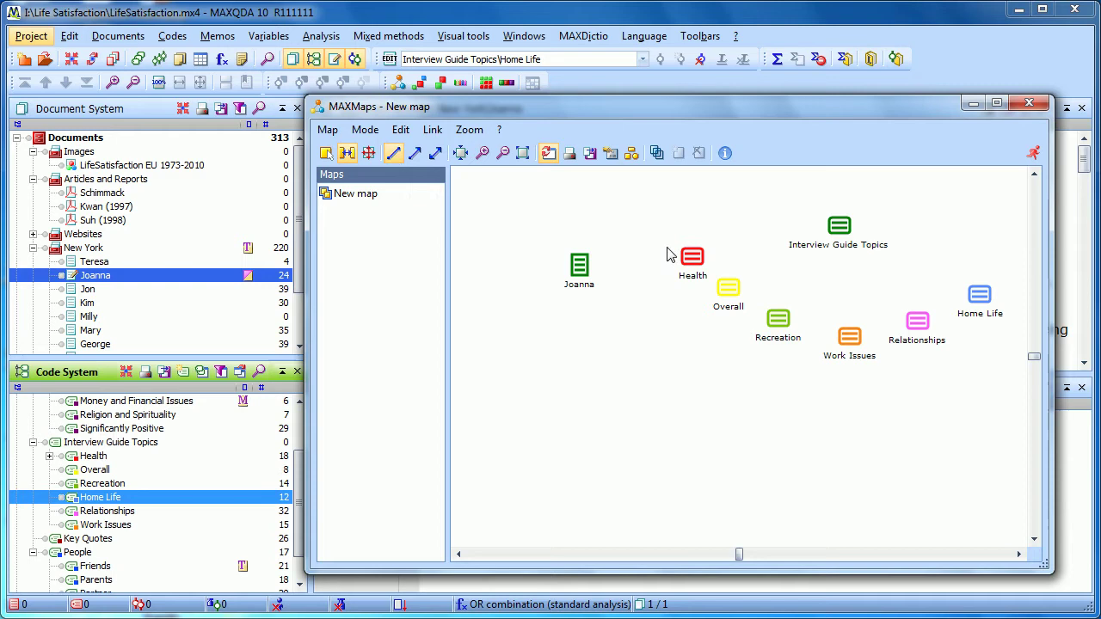
{"action": "left_click_drag", "start_coordinate": [695, 260], "coordinate": [818, 244]}
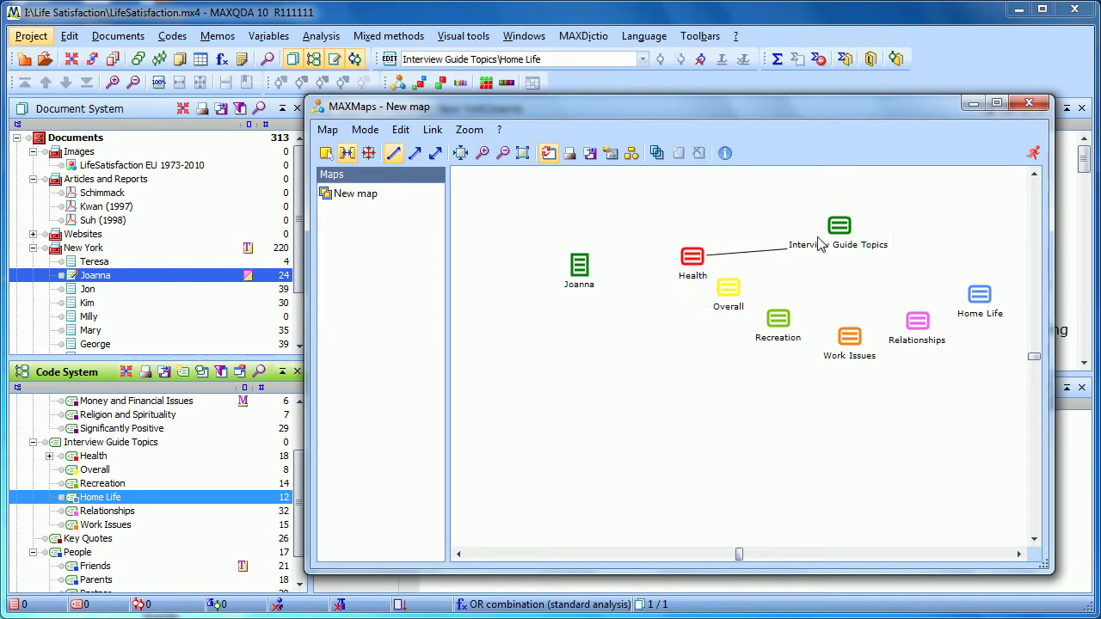
{"action": "left_click_drag", "start_coordinate": [730, 290], "coordinate": [814, 249]}
{"action": "left_click_drag", "start_coordinate": [783, 318], "coordinate": [836, 248]}
{"action": "left_click_drag", "start_coordinate": [850, 338], "coordinate": [839, 246]}
{"action": "left_click_drag", "start_coordinate": [909, 324], "coordinate": [856, 246]}
{"action": "left_click_drag", "start_coordinate": [972, 294], "coordinate": [850, 237]}
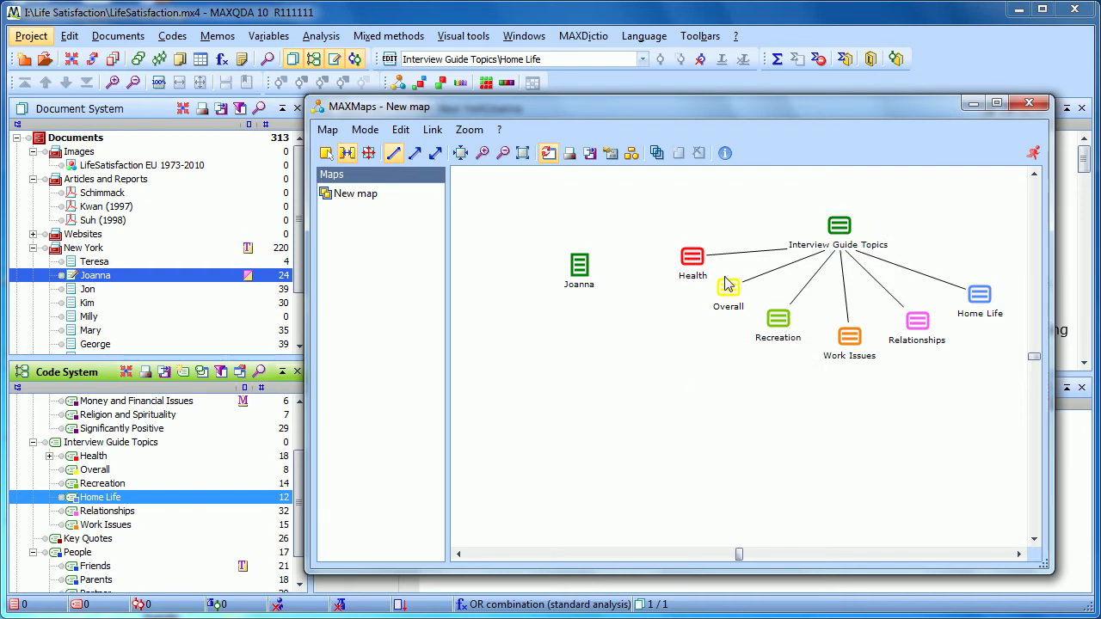
Step: Reposition the six subcode nodes around Interview Guide Topics, moving Health up above the others
{"action": "left_click", "coordinate": [327, 155]}
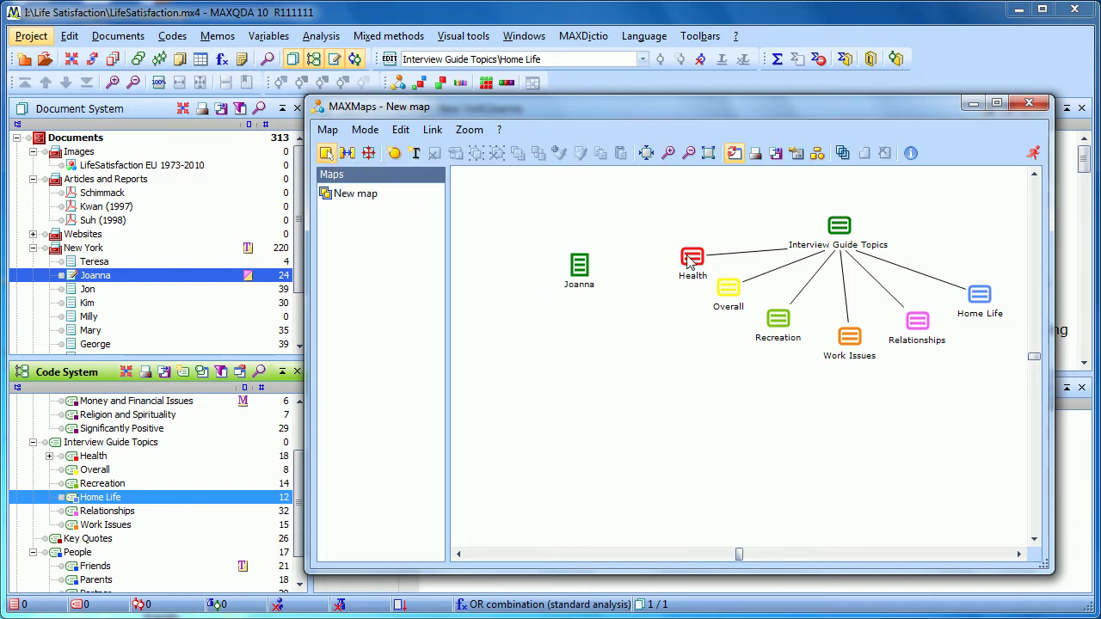
{"action": "left_click_drag", "start_coordinate": [688, 263], "coordinate": [705, 201]}
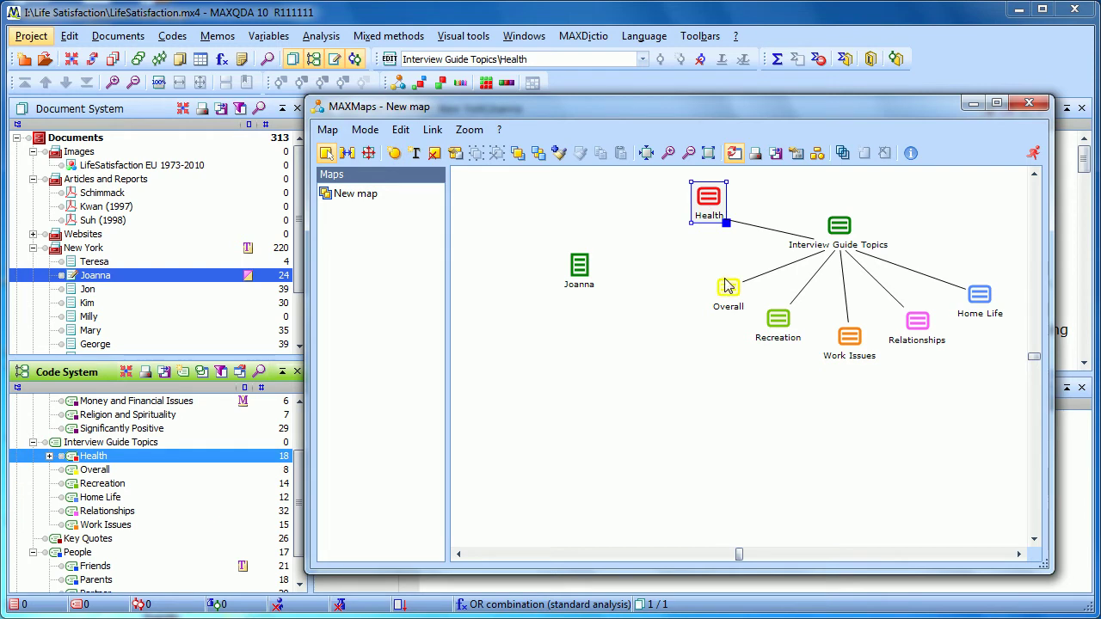
{"action": "left_click_drag", "start_coordinate": [727, 286], "coordinate": [734, 264]}
{"action": "left_click_drag", "start_coordinate": [779, 322], "coordinate": [799, 295]}
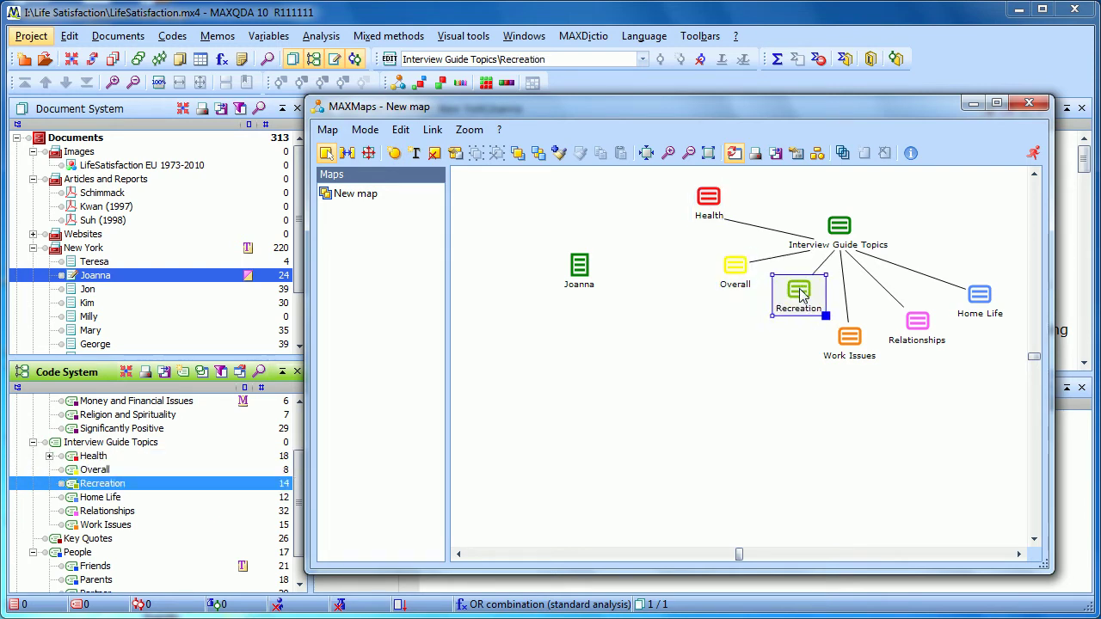
{"action": "left_click_drag", "start_coordinate": [856, 339], "coordinate": [850, 351]}
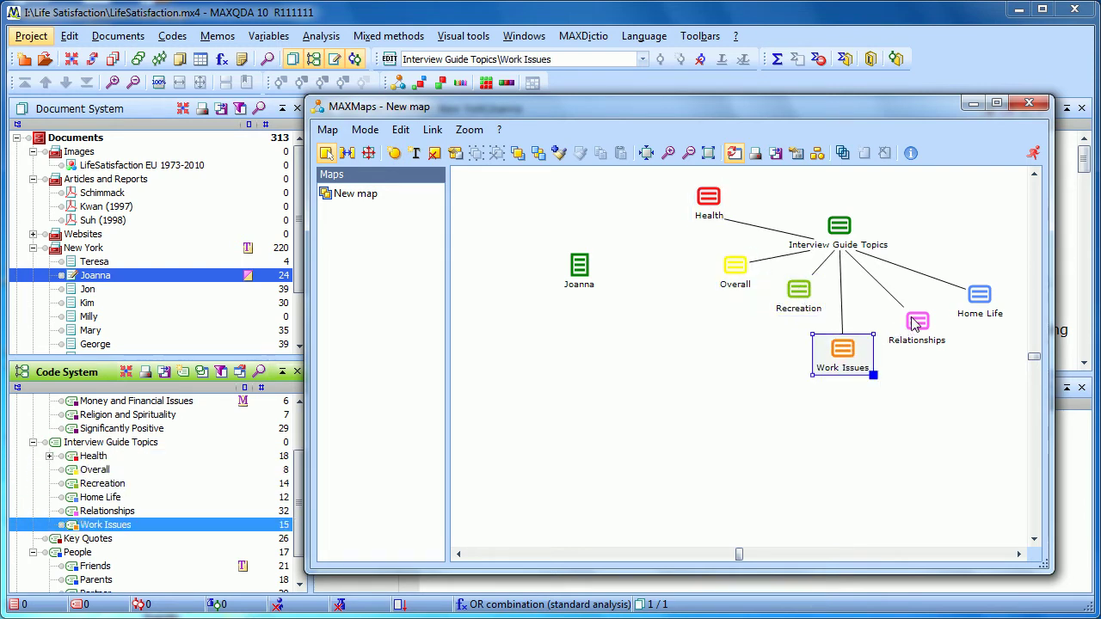
{"action": "left_click_drag", "start_coordinate": [914, 324], "coordinate": [909, 341]}
{"action": "left_click_drag", "start_coordinate": [978, 293], "coordinate": [953, 276]}
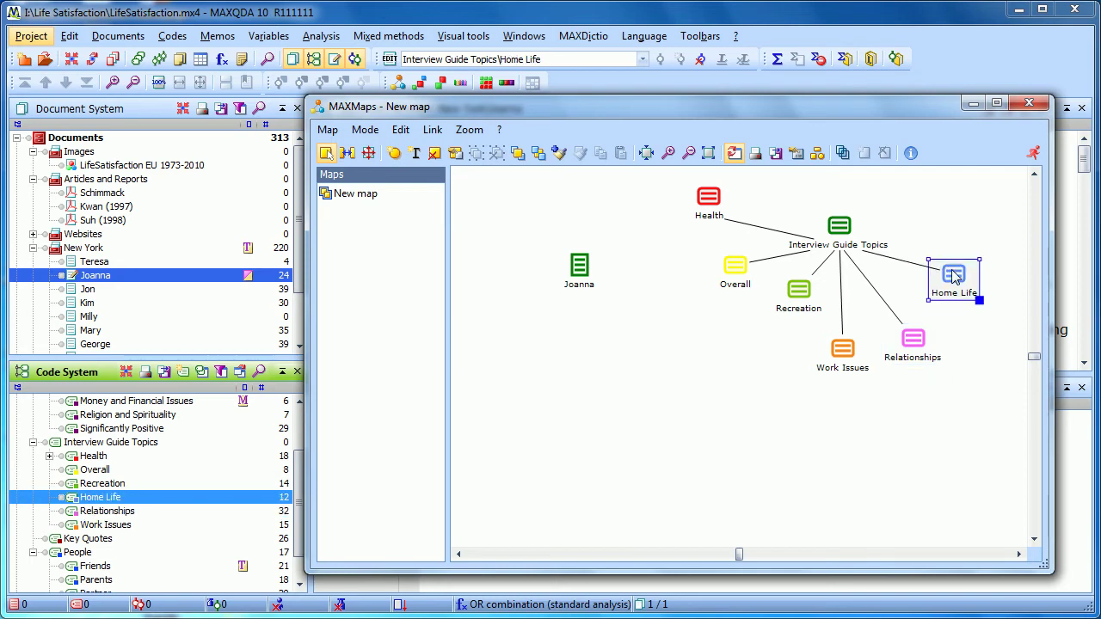
{"action": "left_click", "coordinate": [680, 380]}
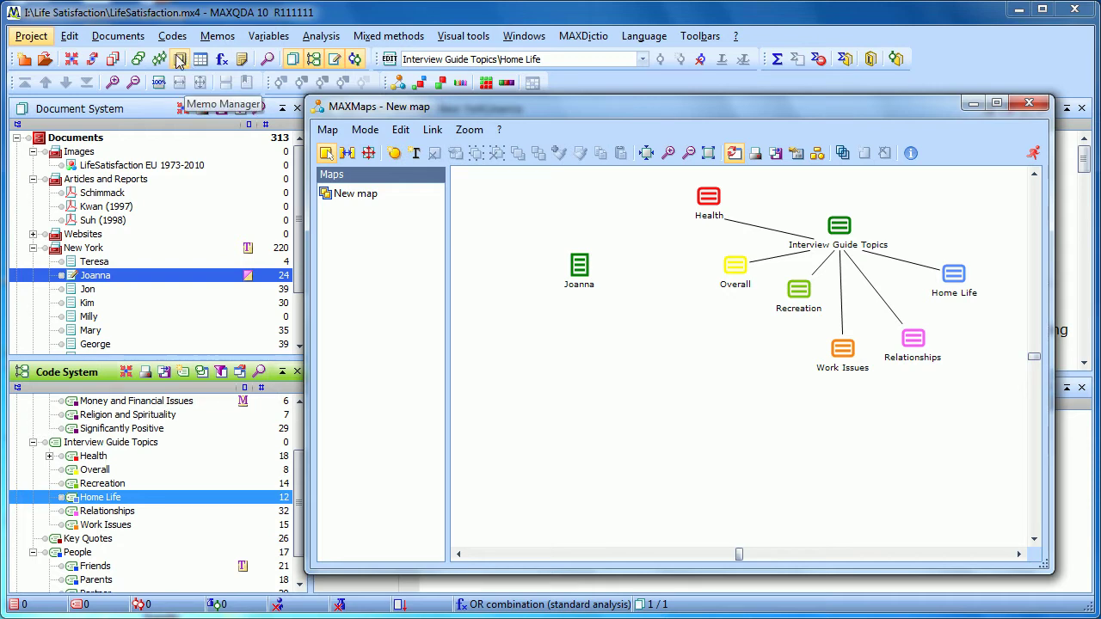
Step: Open the Memo Manager overview of all 24 memos and preview the Career Conflict memo
{"action": "left_click", "coordinate": [216, 40]}
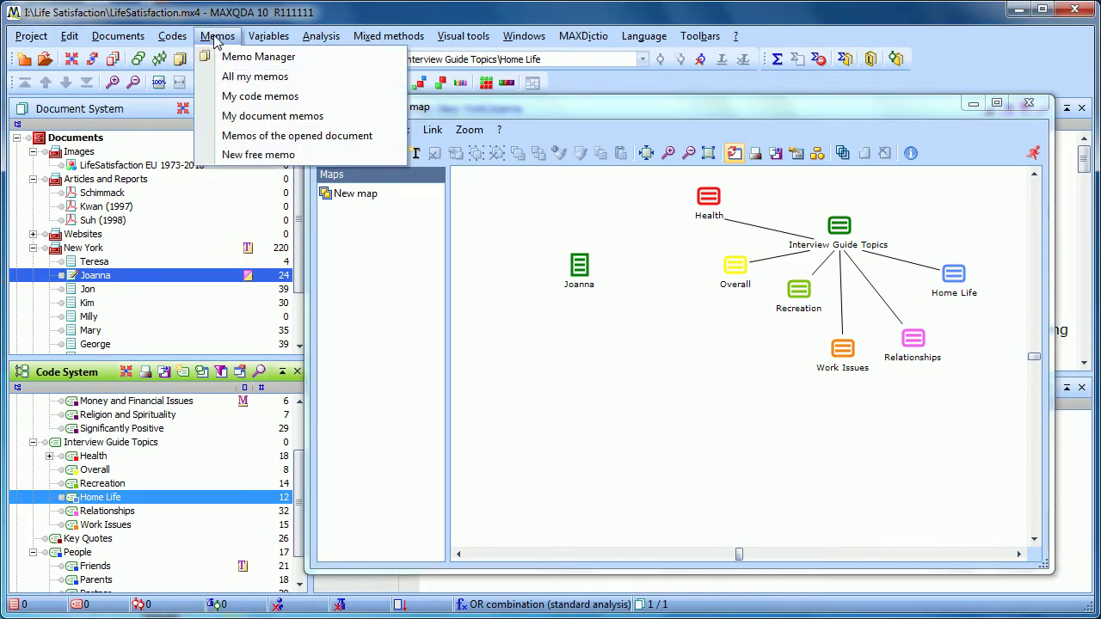
{"action": "left_click", "coordinate": [220, 58]}
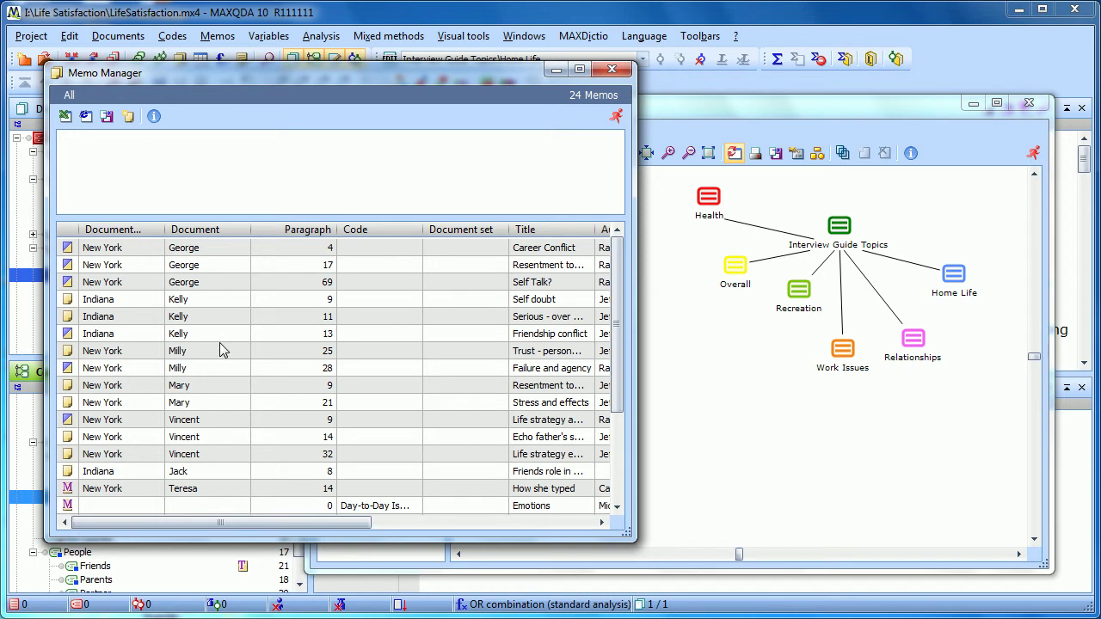
{"action": "left_click", "coordinate": [143, 249]}
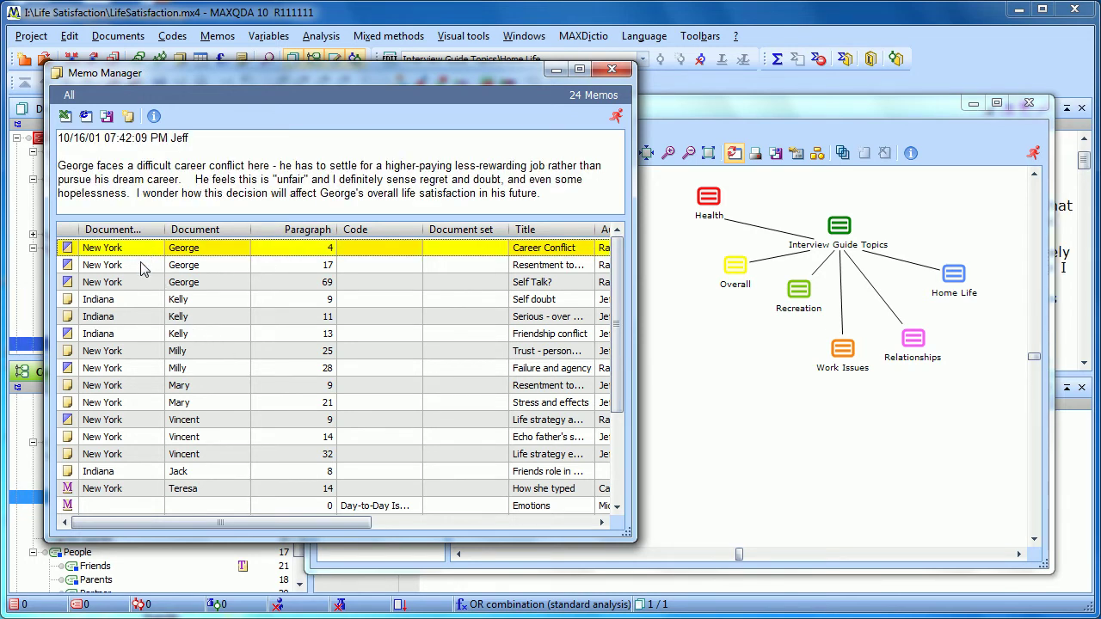
{"action": "left_click", "coordinate": [143, 266]}
{"action": "left_click", "coordinate": [148, 250]}
Step: Place the Career Conflict and Emotions memos on the map, then close the Memo Manager
{"action": "left_click_drag", "start_coordinate": [67, 249], "coordinate": [729, 420]}
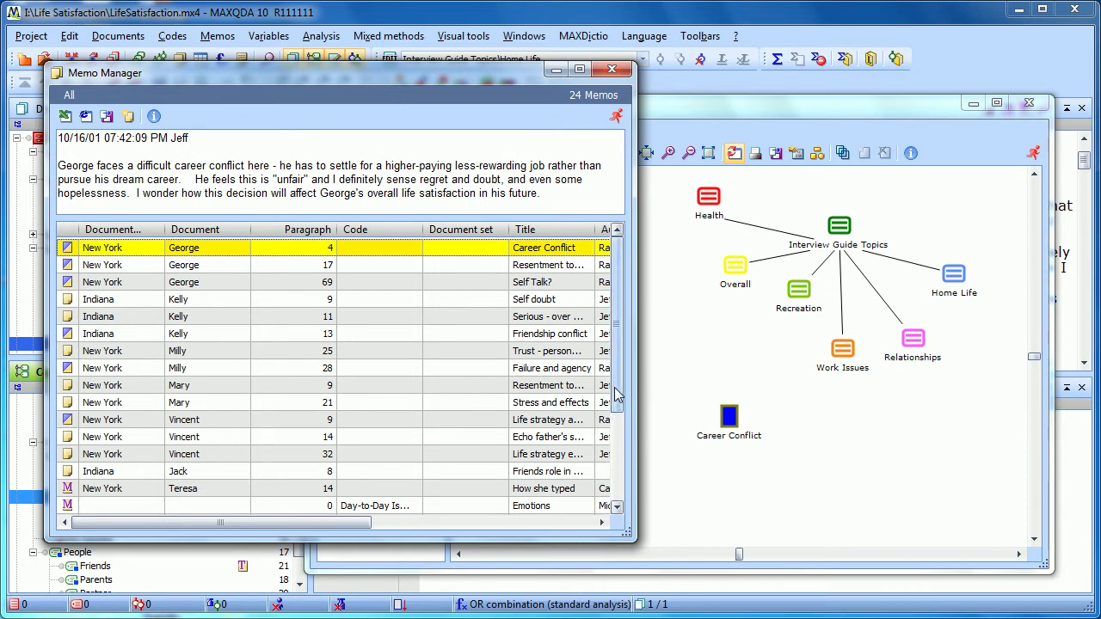
{"action": "scroll", "coordinate": [614, 393], "scroll_direction": "down", "scroll_amount": 3}
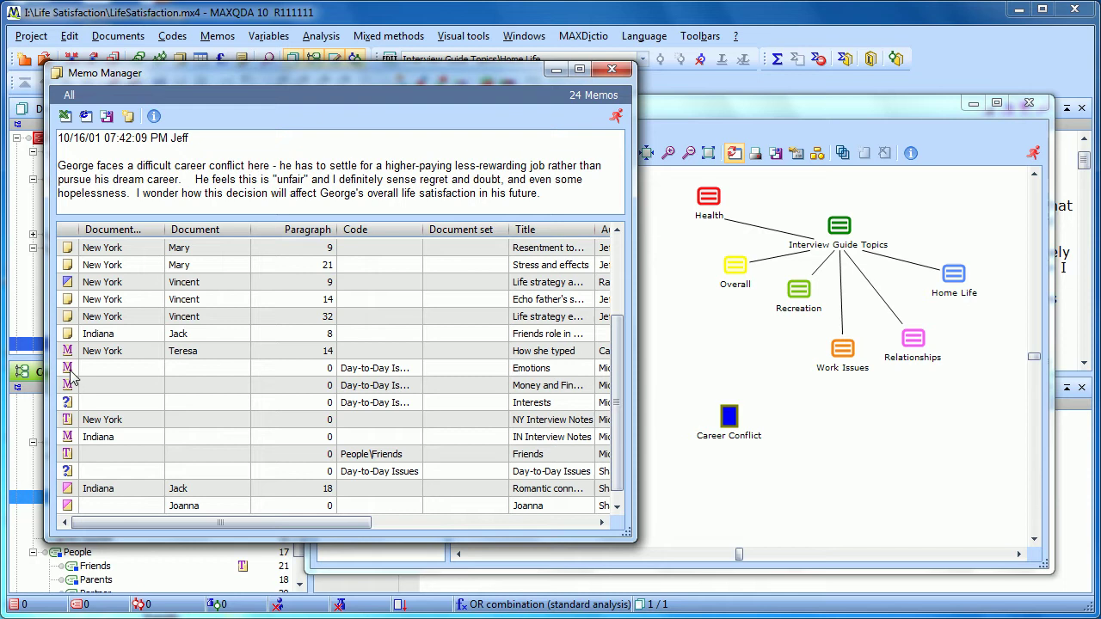
{"action": "left_click_drag", "start_coordinate": [71, 371], "coordinate": [788, 441]}
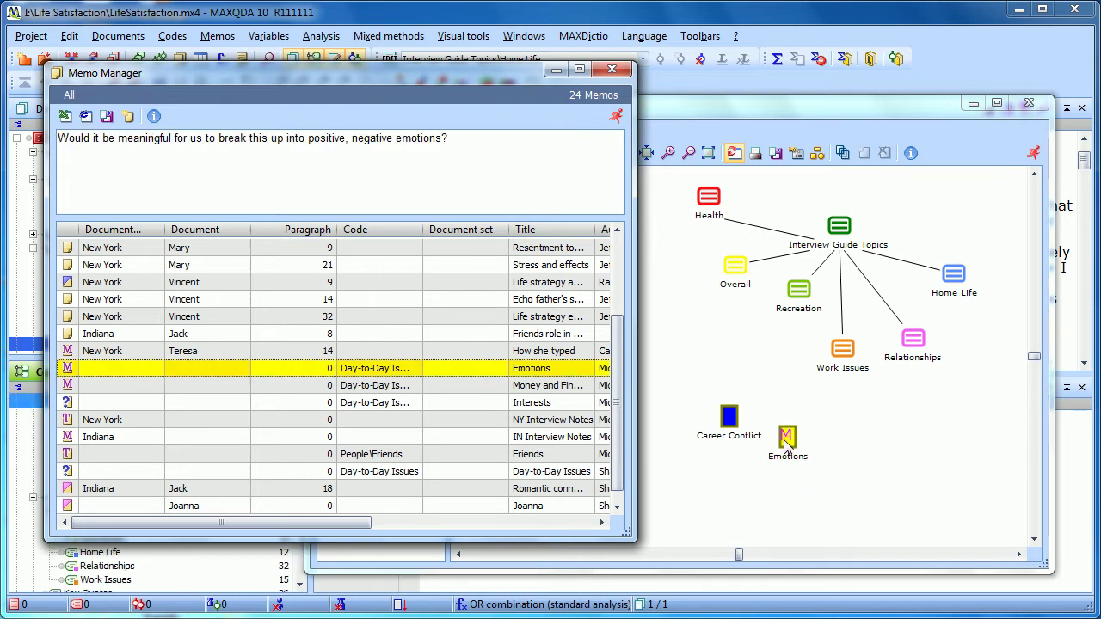
{"action": "left_click", "coordinate": [612, 68]}
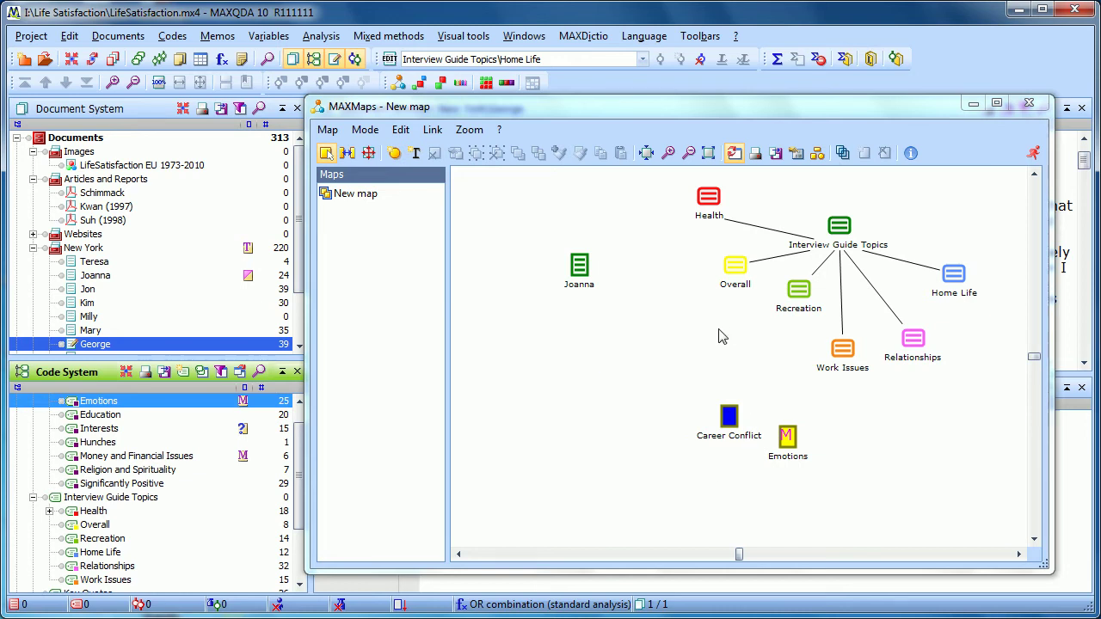
Step: Switch Sync mode on, toggling it off and back on, and preview the memo texts on the map
{"action": "left_click", "coordinate": [742, 167]}
{"action": "left_click", "coordinate": [737, 155]}
{"action": "left_click", "coordinate": [735, 155]}
{"action": "mouse_move", "coordinate": [729, 419]}
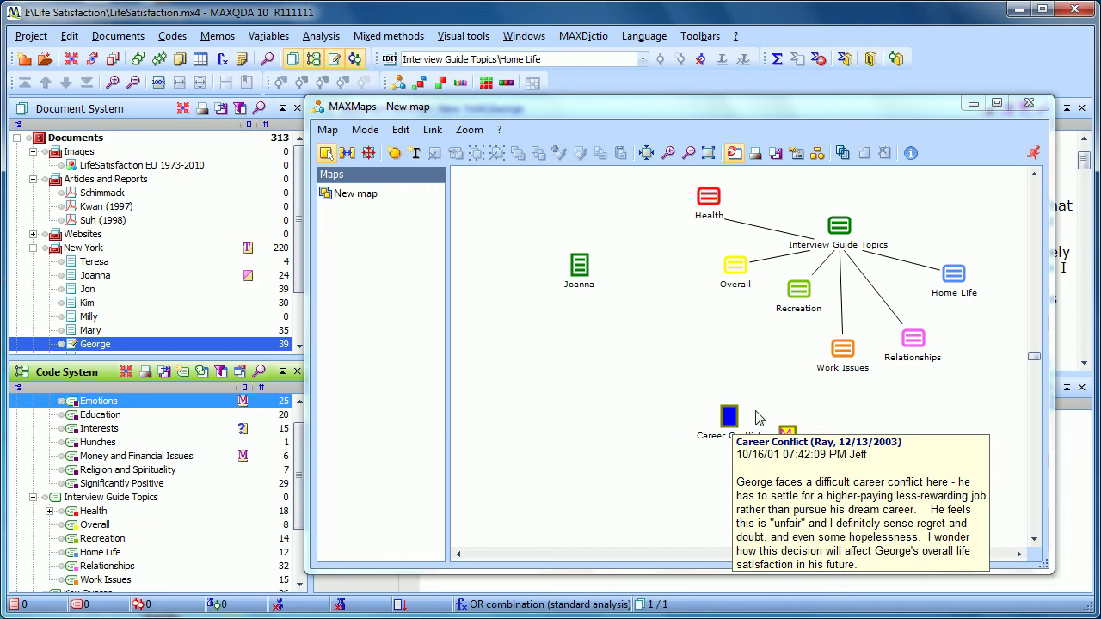
{"action": "mouse_move", "coordinate": [787, 441]}
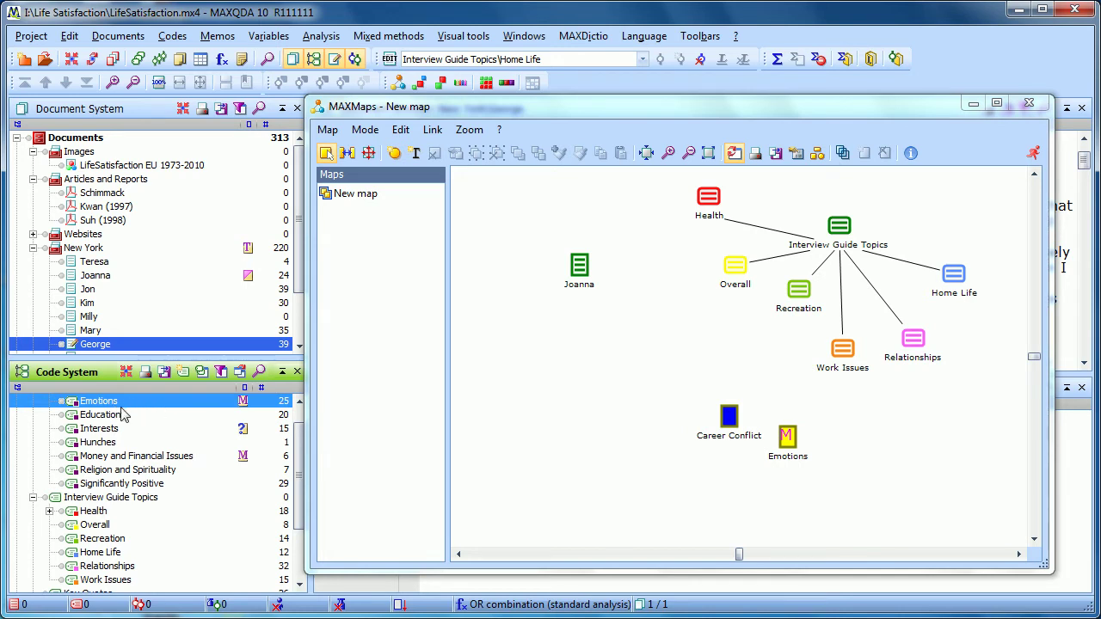
Step: Add the Money and Financial Issues code at the lower left and shift the document node down-left
{"action": "scroll", "coordinate": [301, 490], "scroll_direction": "down", "scroll_amount": 2}
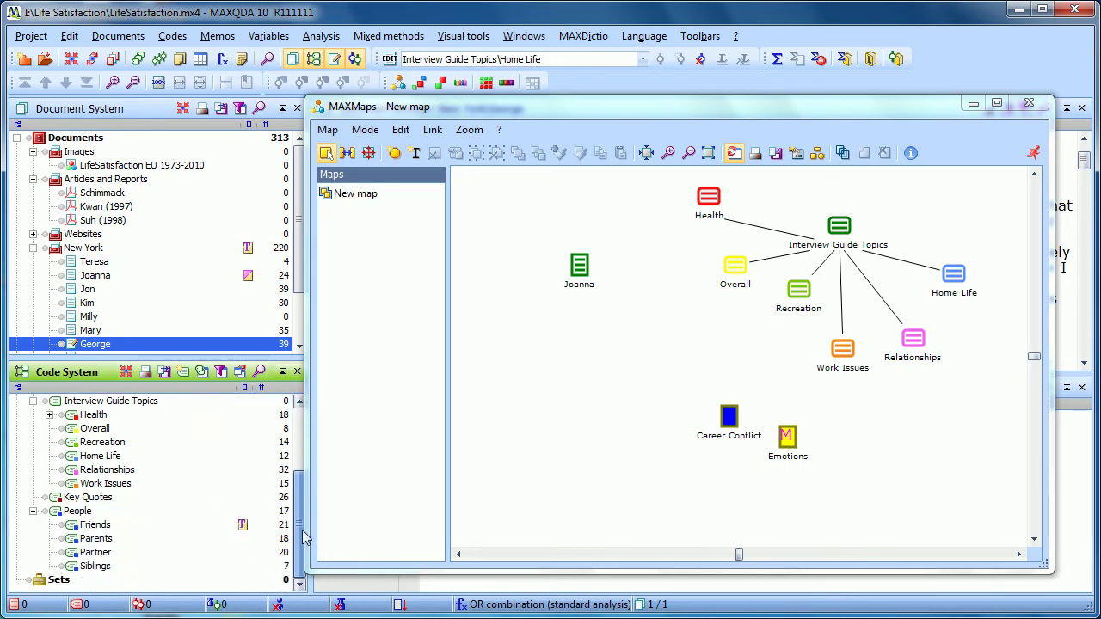
{"action": "scroll", "coordinate": [301, 490], "scroll_direction": "up", "scroll_amount": 3}
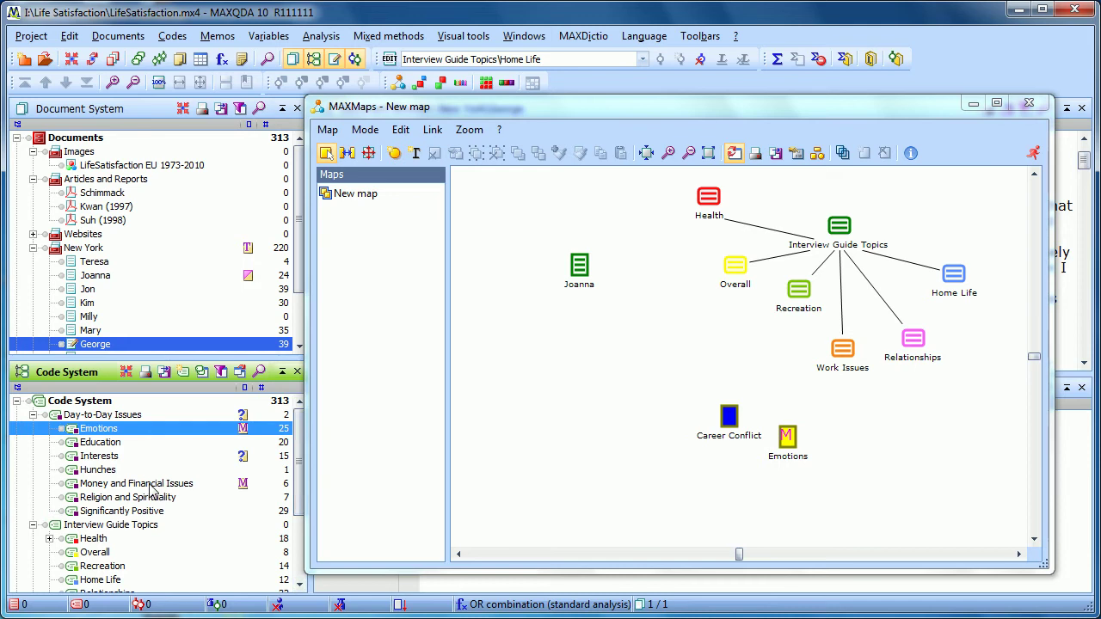
{"action": "left_click_drag", "start_coordinate": [151, 488], "coordinate": [663, 322]}
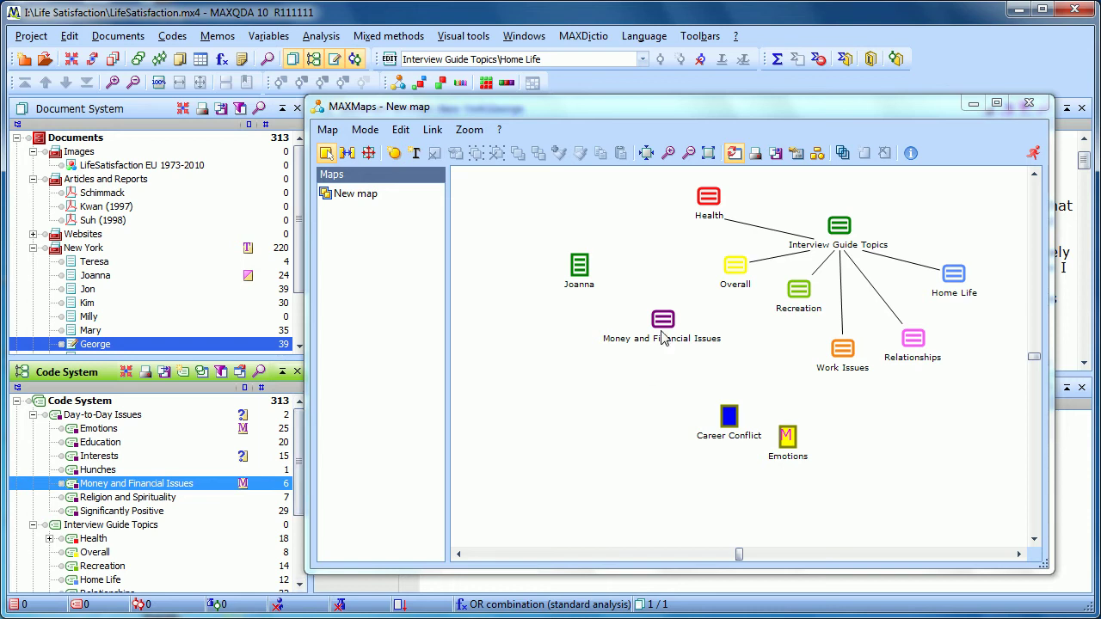
{"action": "mouse_move", "coordinate": [660, 321]}
{"action": "mouse_move", "coordinate": [578, 274]}
{"action": "left_click_drag", "start_coordinate": [660, 340], "coordinate": [551, 458]}
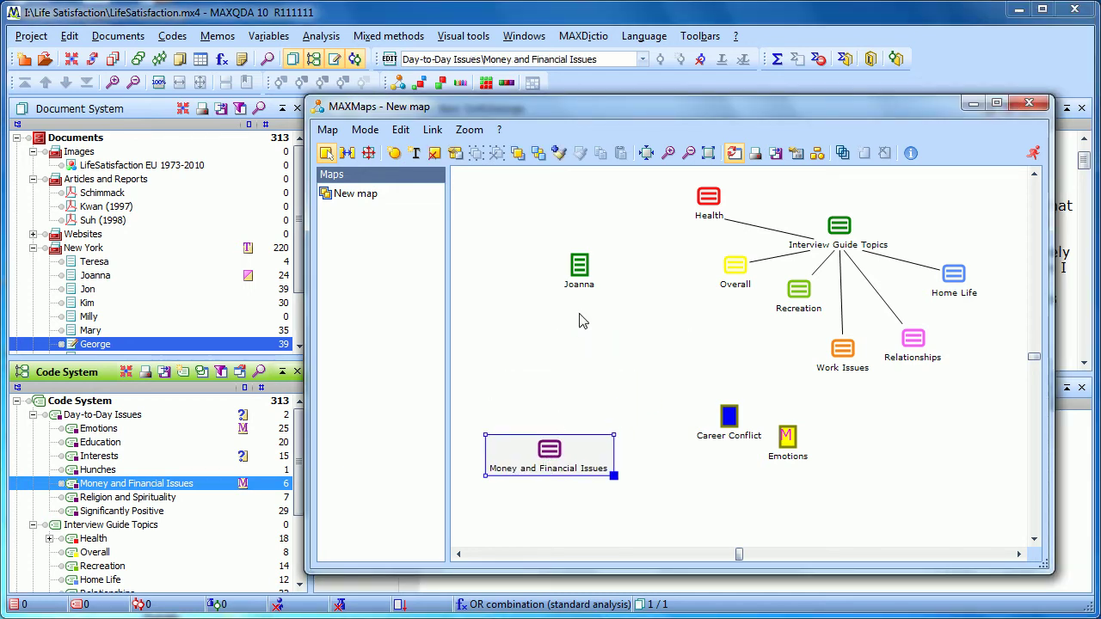
{"action": "left_click_drag", "start_coordinate": [584, 272], "coordinate": [518, 321]}
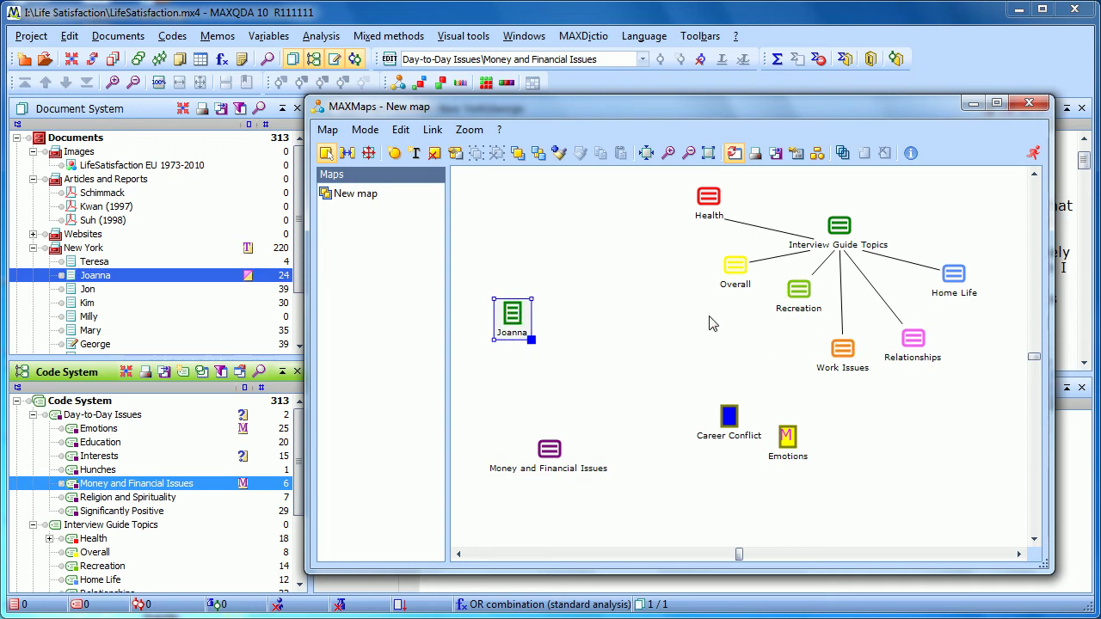
Step: Open the Health node's overview of coded segments and preview the paragraph 21 segment
{"action": "right_click", "coordinate": [707, 199]}
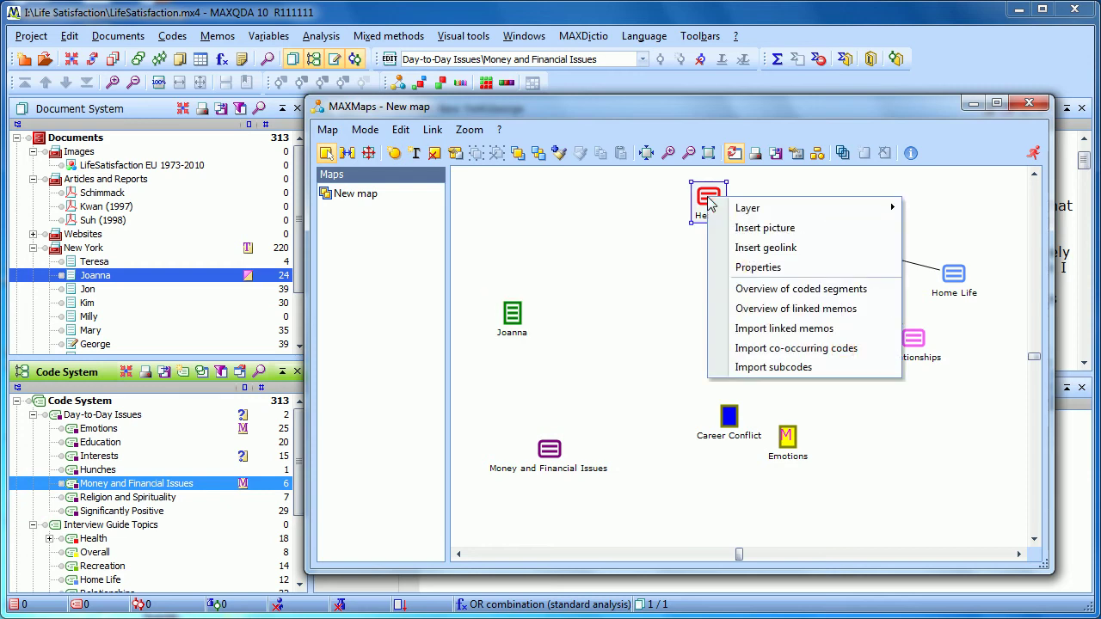
{"action": "left_click", "coordinate": [742, 291]}
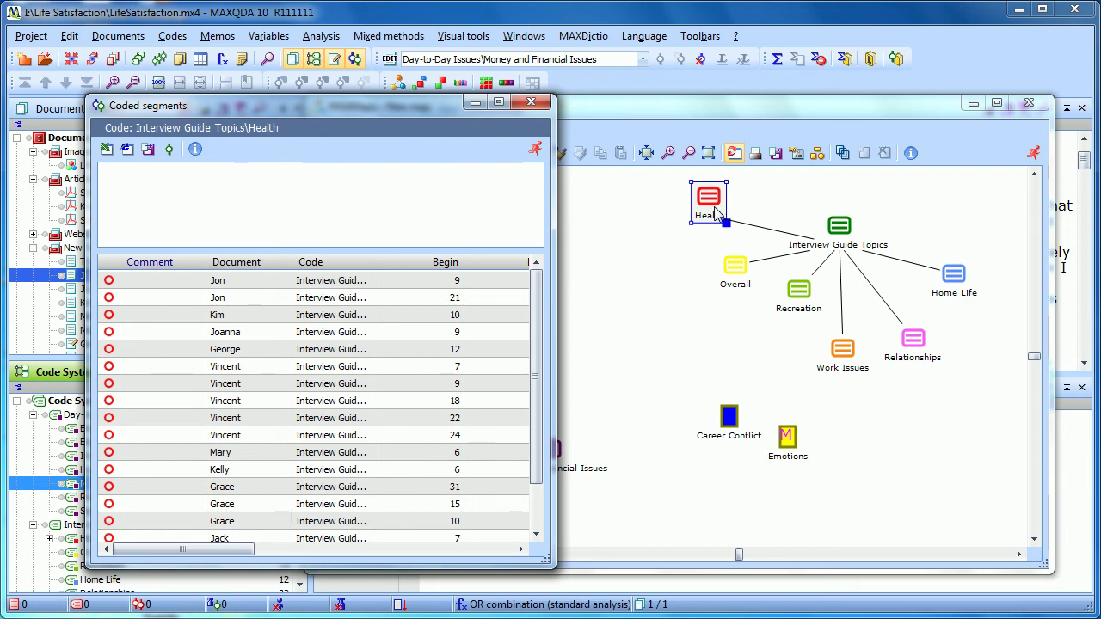
{"action": "left_click", "coordinate": [160, 282]}
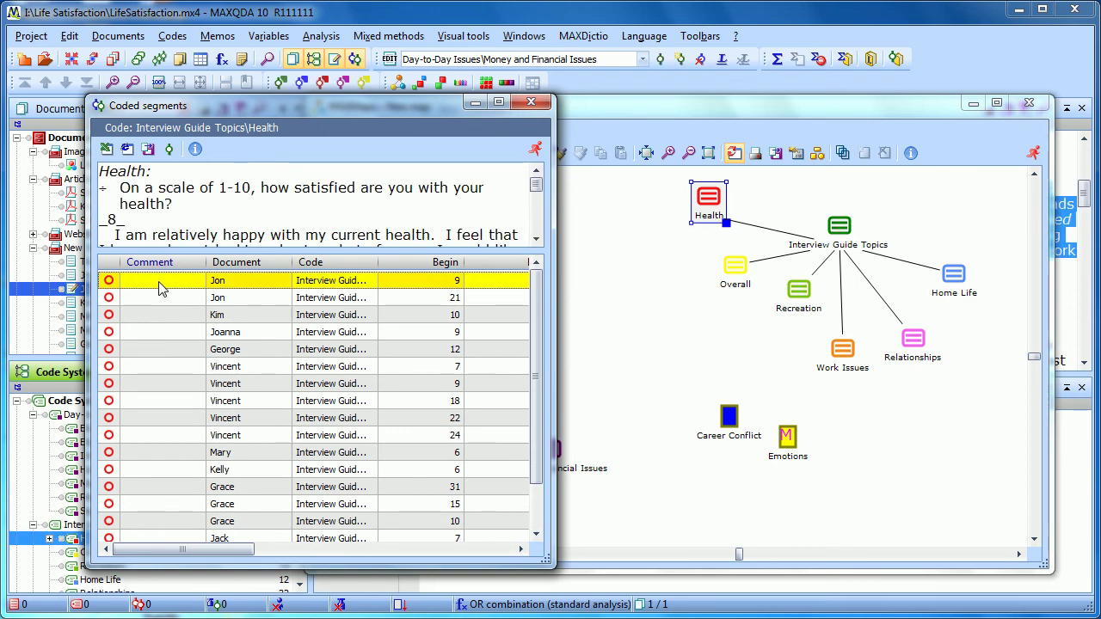
{"action": "left_click", "coordinate": [153, 296]}
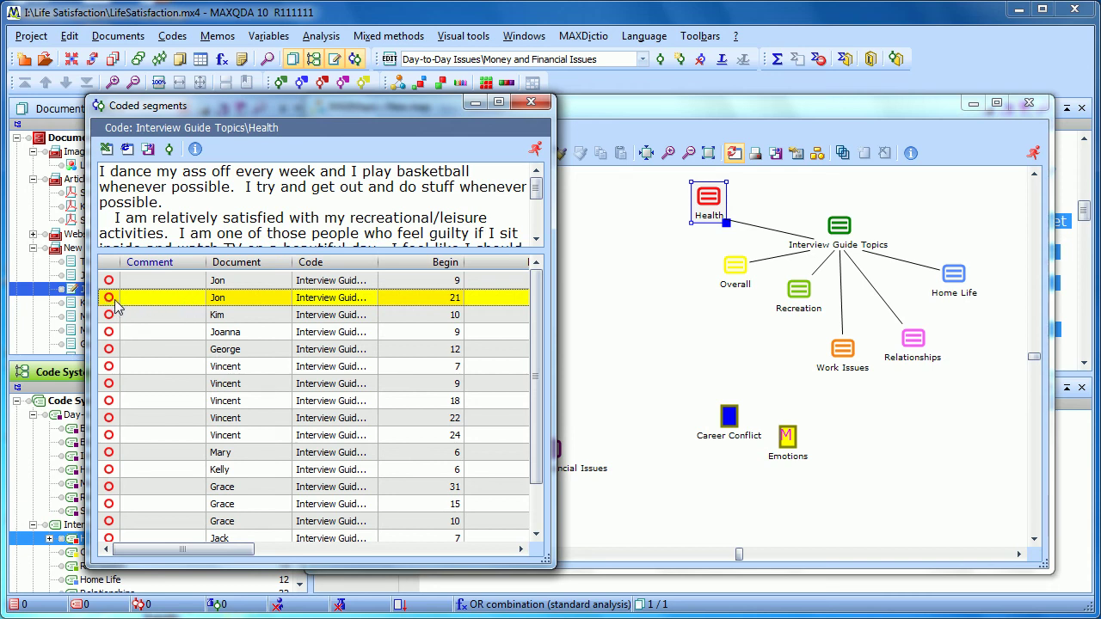
Step: Add the paragraph 21 and paragraph 9 Health segments to the map, then close the list
{"action": "mouse_move", "coordinate": [110, 305]}
{"action": "left_mouse_down"}
{"action": "mouse_move", "coordinate": [584, 236]}
{"action": "mouse_move", "coordinate": [607, 225]}
{"action": "mouse_move", "coordinate": [601, 216]}
{"action": "left_mouse_up"}
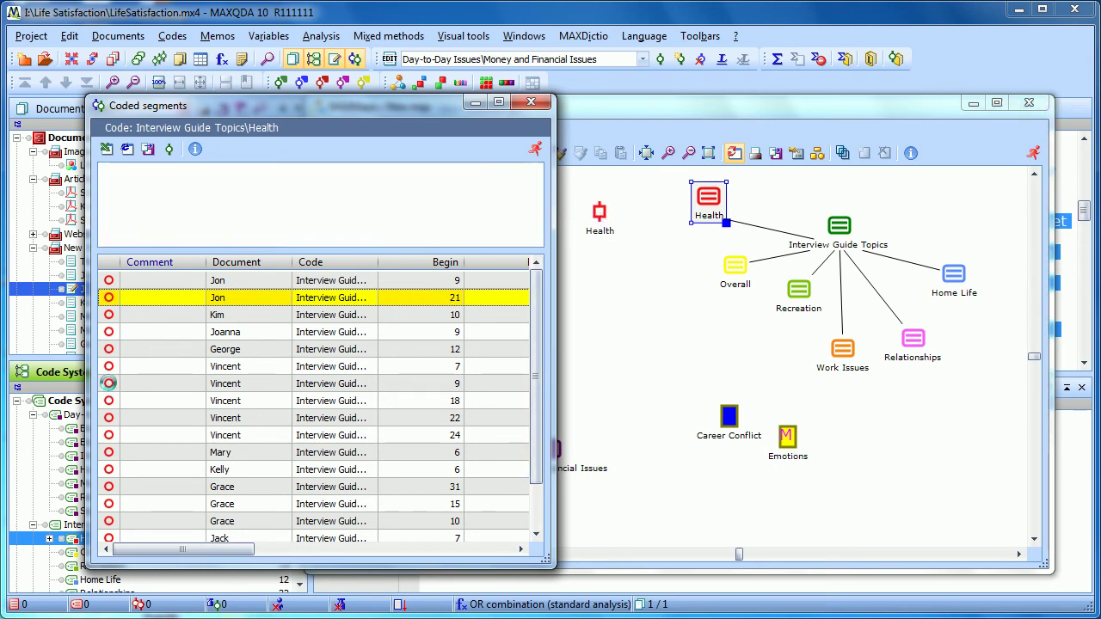
{"action": "left_click", "coordinate": [109, 385]}
{"action": "left_click_drag", "start_coordinate": [584, 306], "coordinate": [618, 282]}
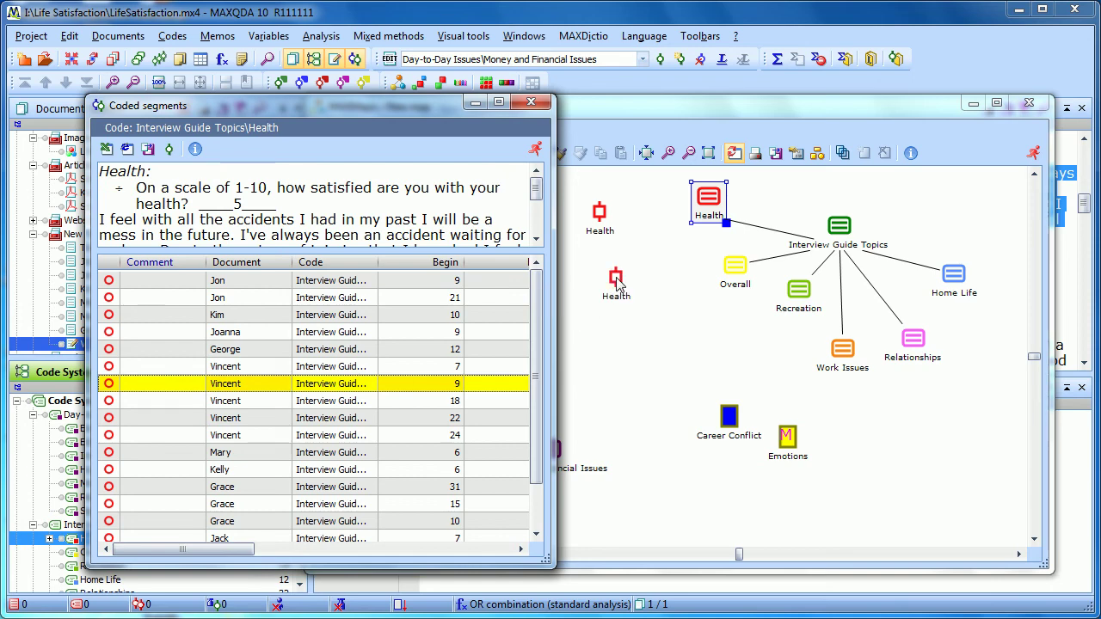
{"action": "left_click", "coordinate": [530, 103]}
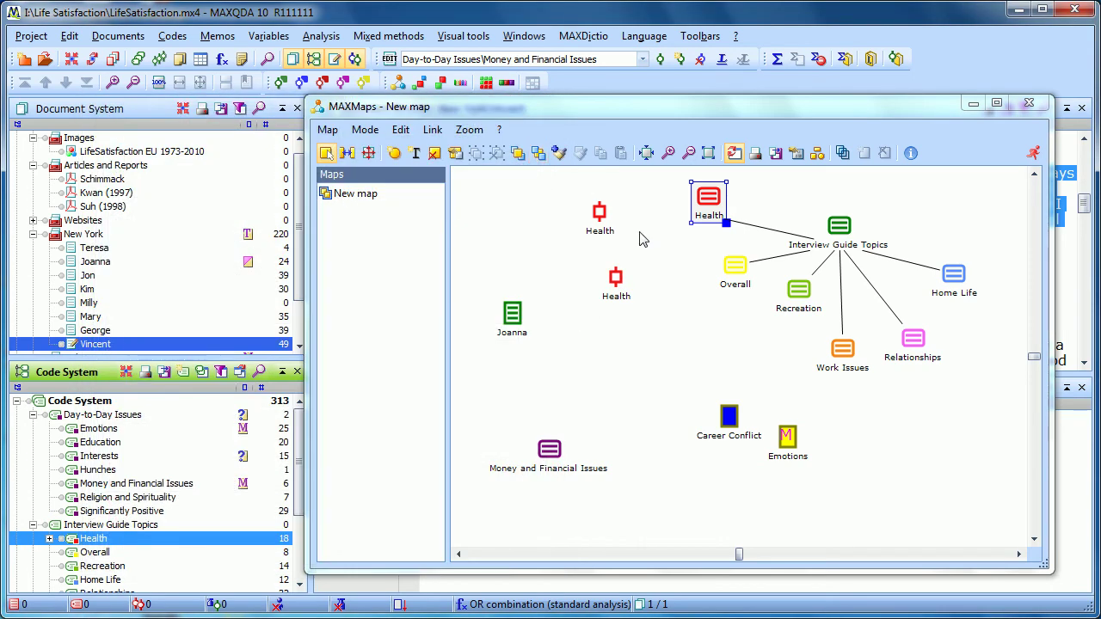
{"action": "left_click", "coordinate": [747, 185]}
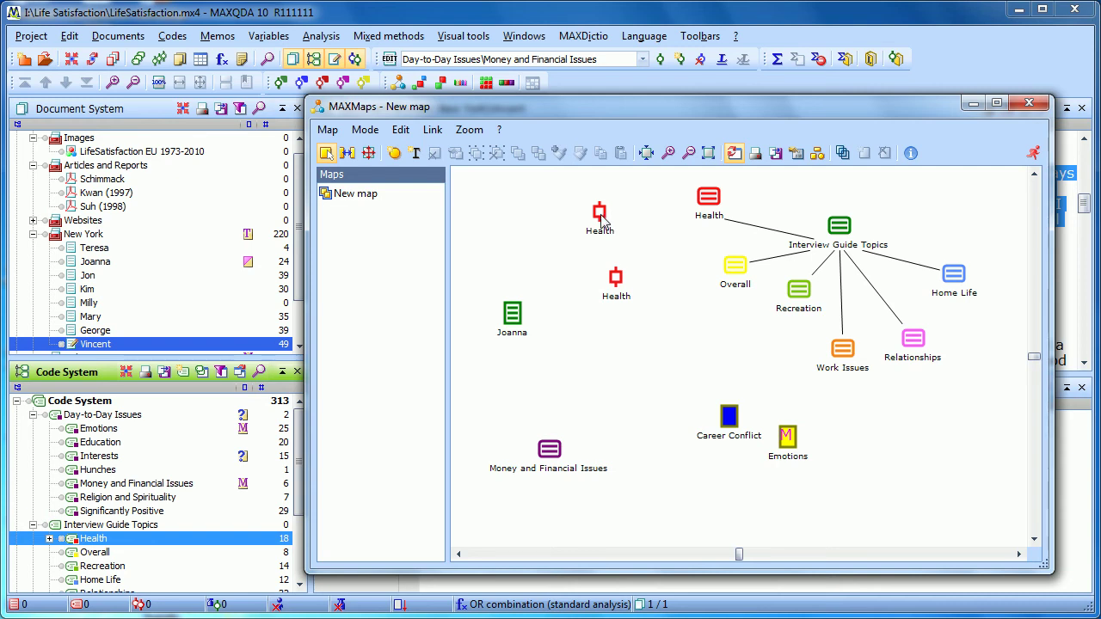
{"action": "mouse_move", "coordinate": [600, 221]}
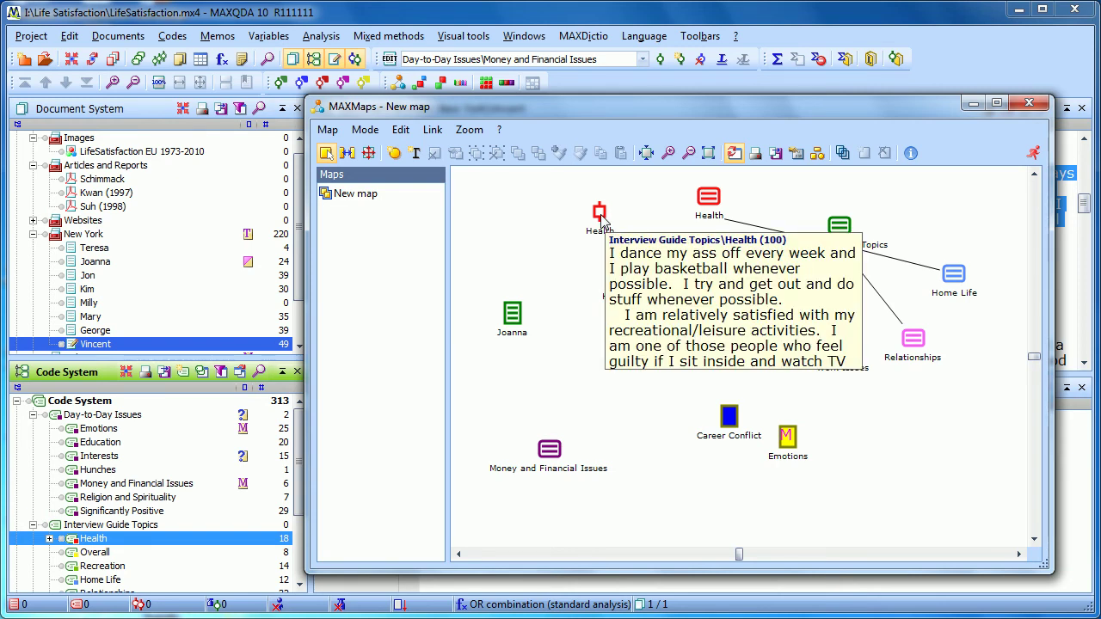
{"action": "mouse_move", "coordinate": [613, 282]}
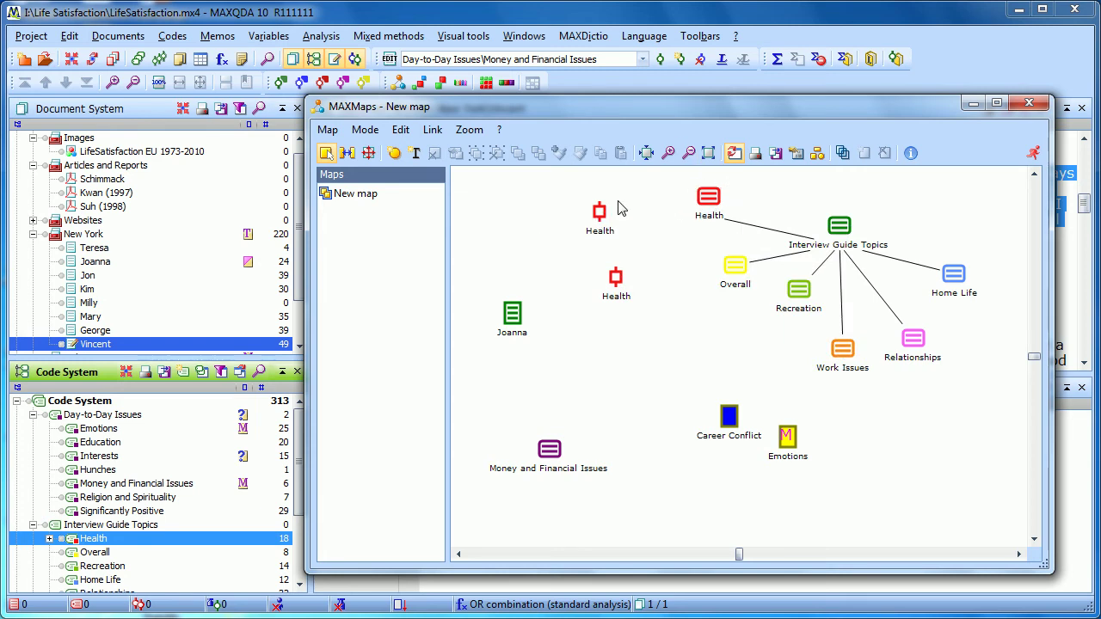
Step: Draw directed arrows from the Health code to the upper and lower coded segment nodes
{"action": "left_click", "coordinate": [347, 160]}
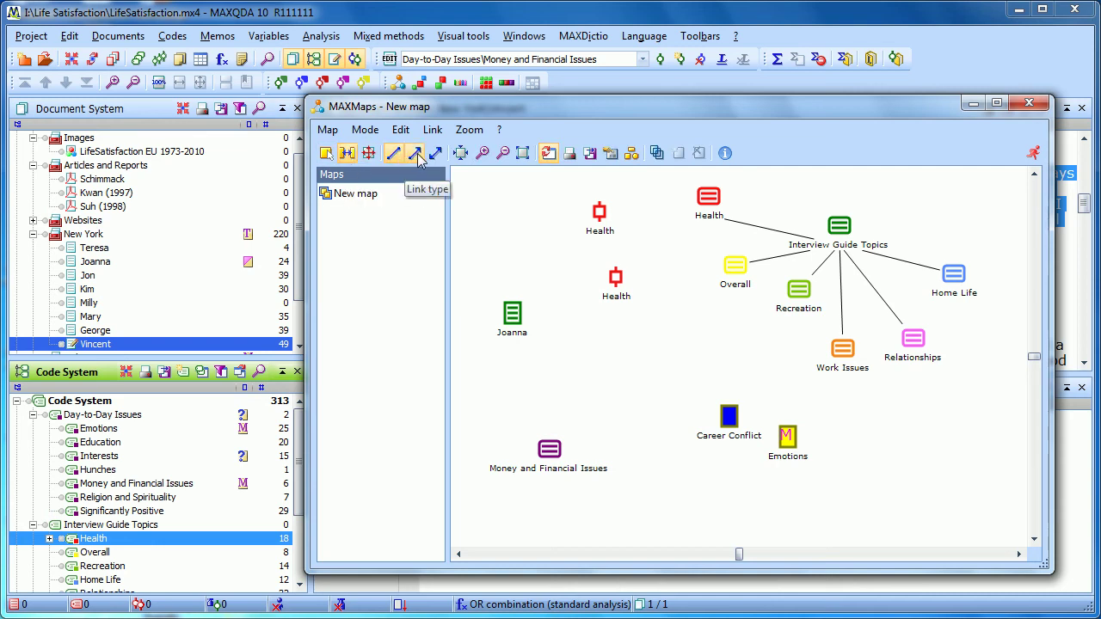
{"action": "left_click", "coordinate": [417, 156]}
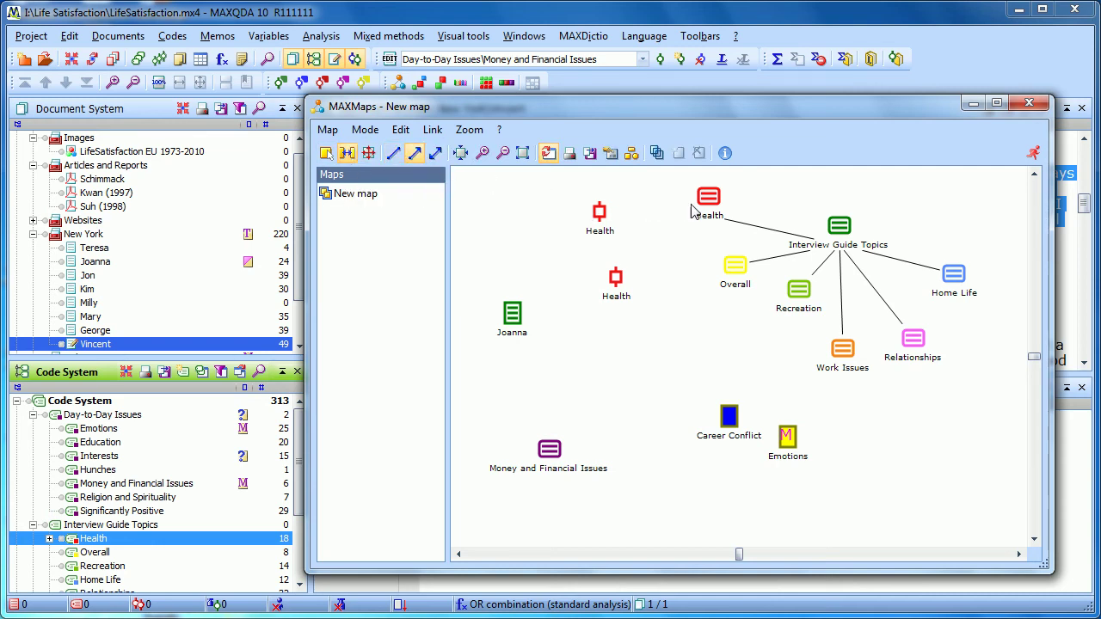
{"action": "left_click_drag", "start_coordinate": [709, 203], "coordinate": [600, 213]}
{"action": "left_click_drag", "start_coordinate": [712, 203], "coordinate": [617, 279]}
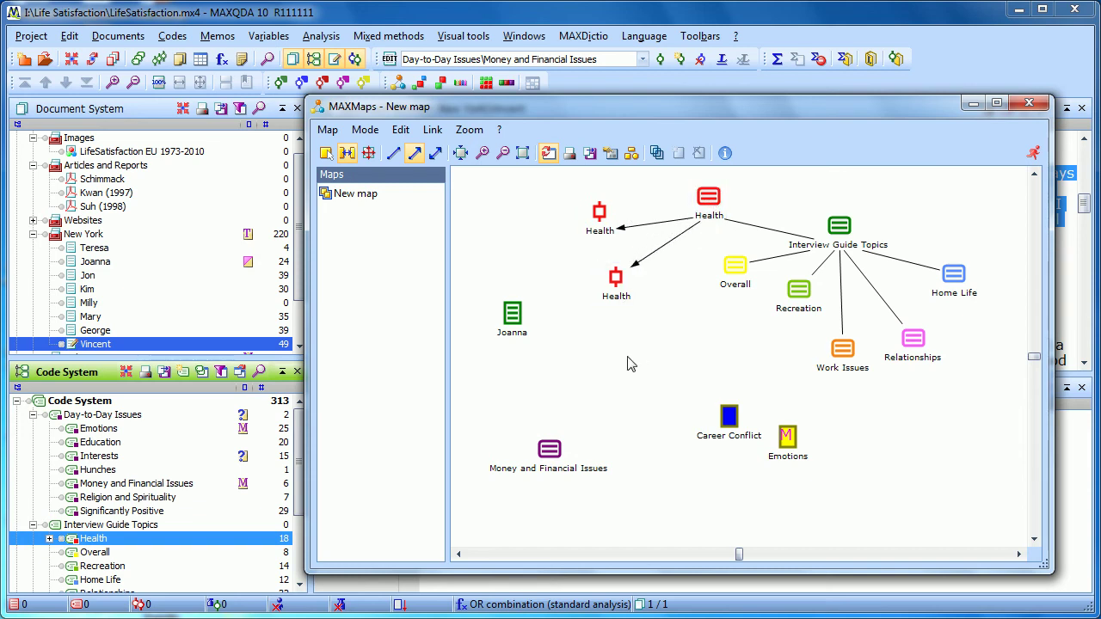
{"action": "left_click", "coordinate": [327, 130]}
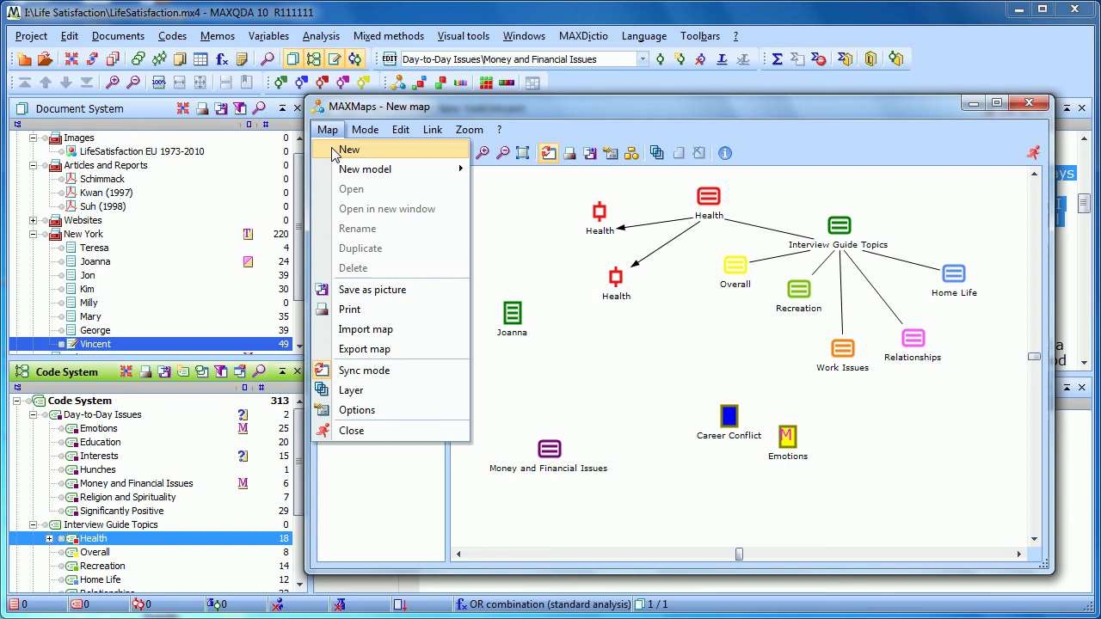
Step: Add a second blank map, then return to the original thirteen-object map
{"action": "left_click", "coordinate": [337, 151]}
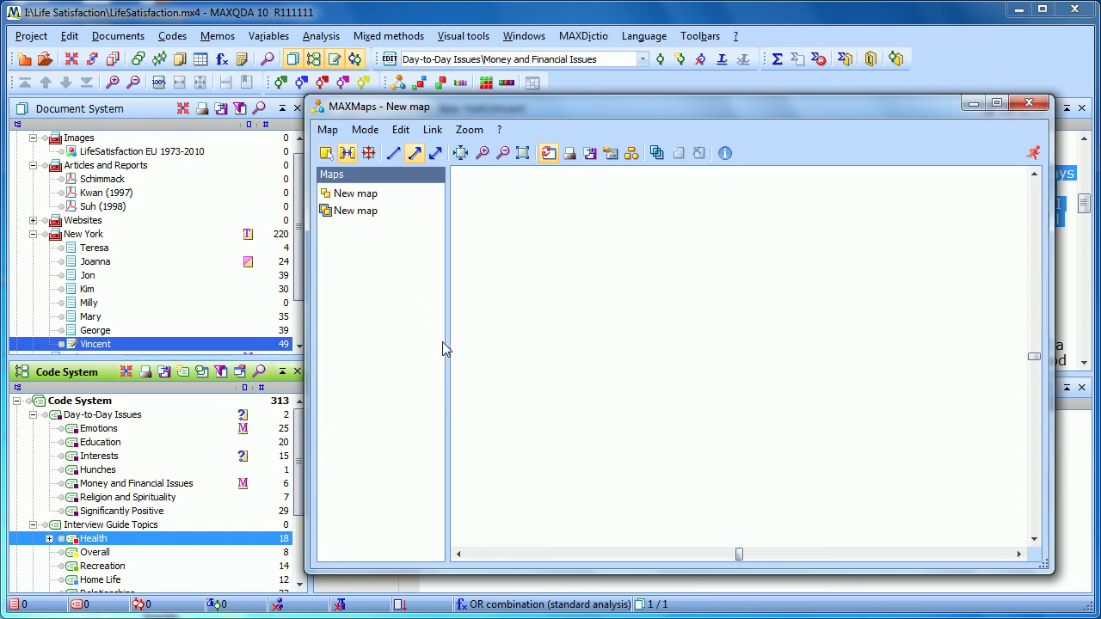
{"action": "left_click", "coordinate": [358, 194]}
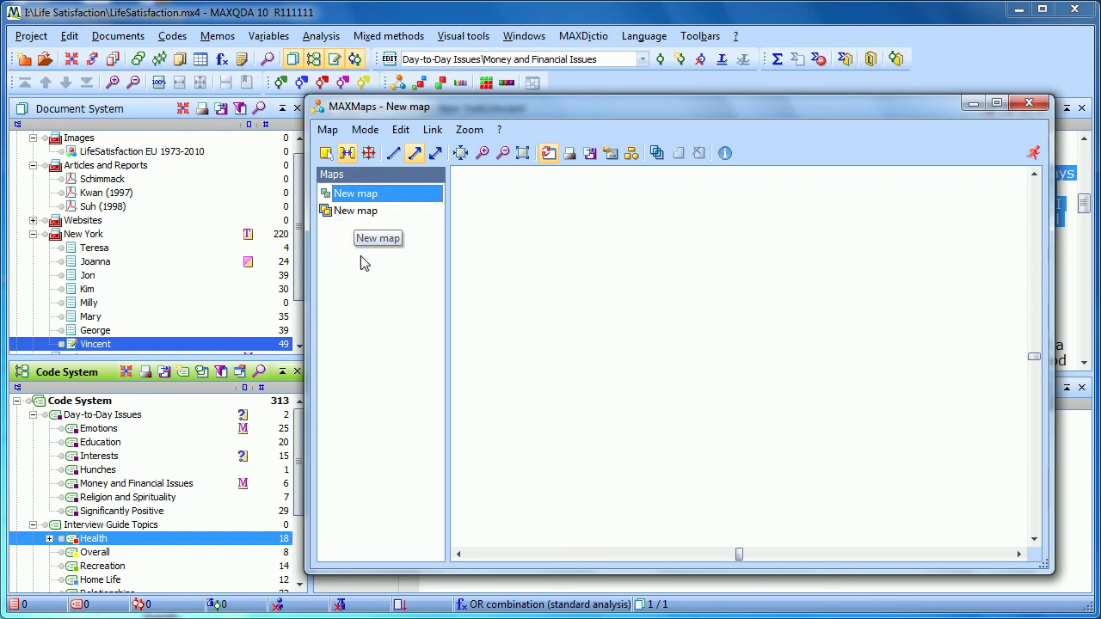
{"action": "left_click", "coordinate": [357, 211]}
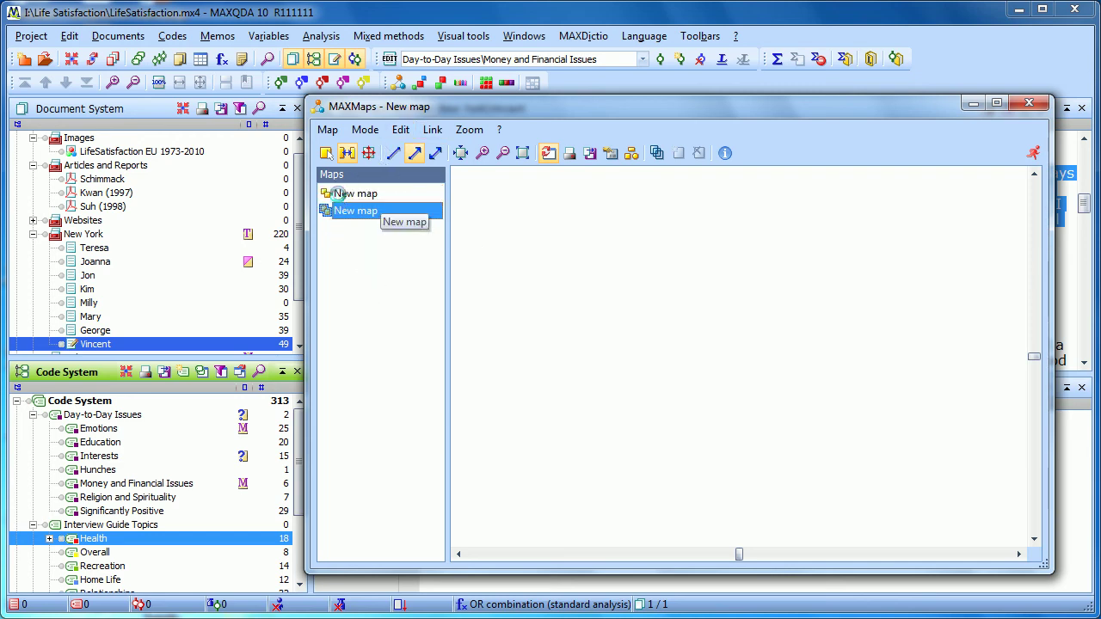
{"action": "left_click", "coordinate": [338, 194]}
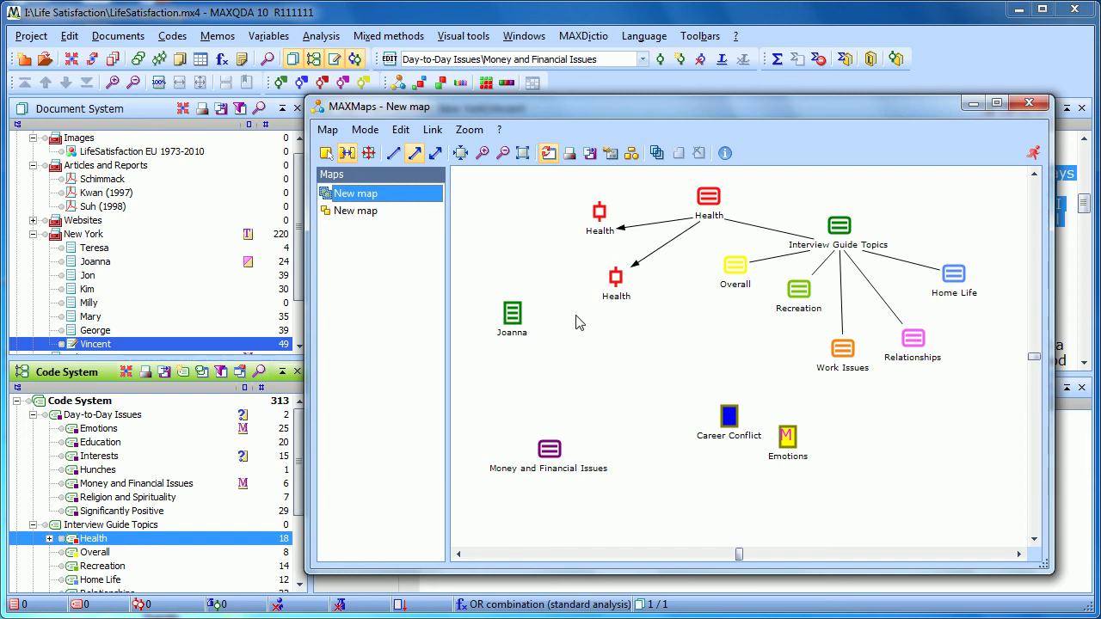
Step: Rename the first 'New map' entry to 'Code Hierarchy'
{"action": "right_click", "coordinate": [362, 199]}
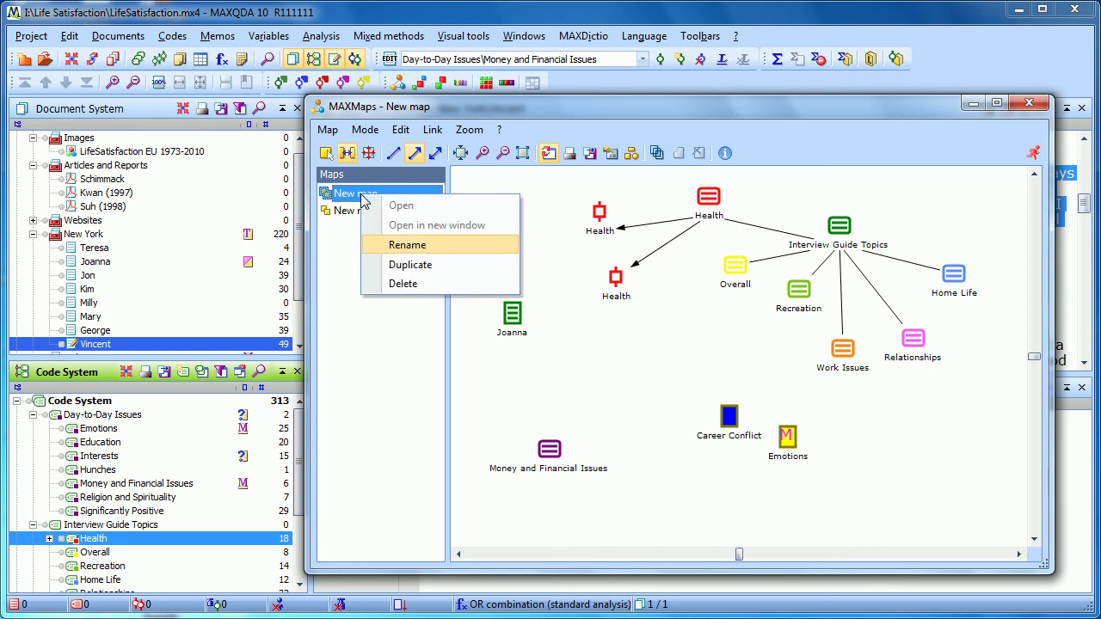
{"action": "left_click", "coordinate": [395, 246]}
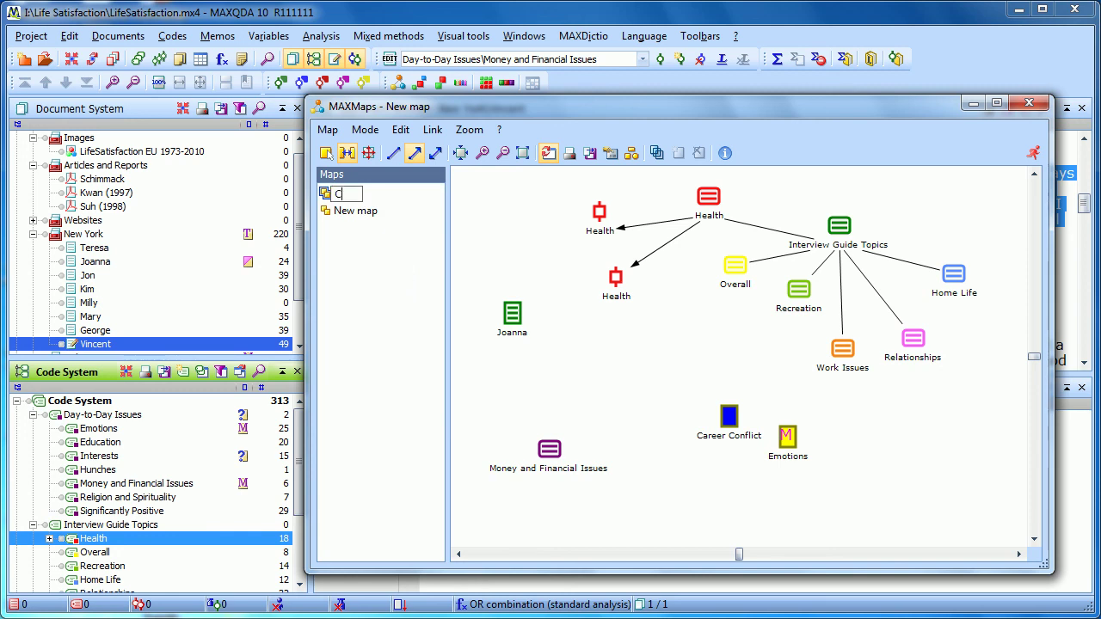
{"action": "type", "text": "Code Hierarchy"}
{"action": "key", "text": "Return"}
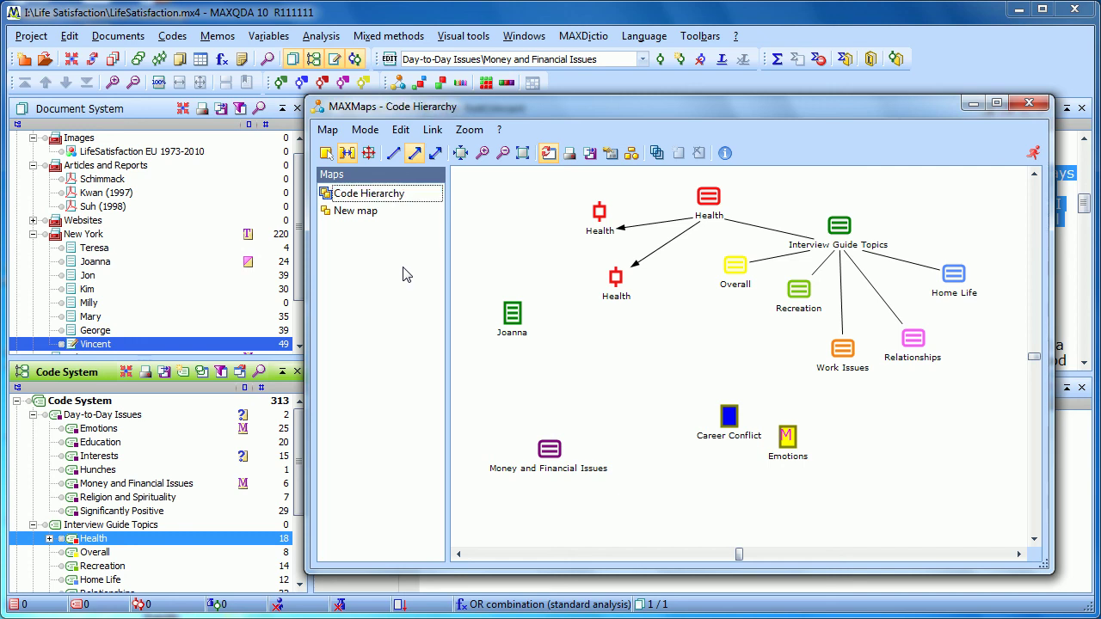